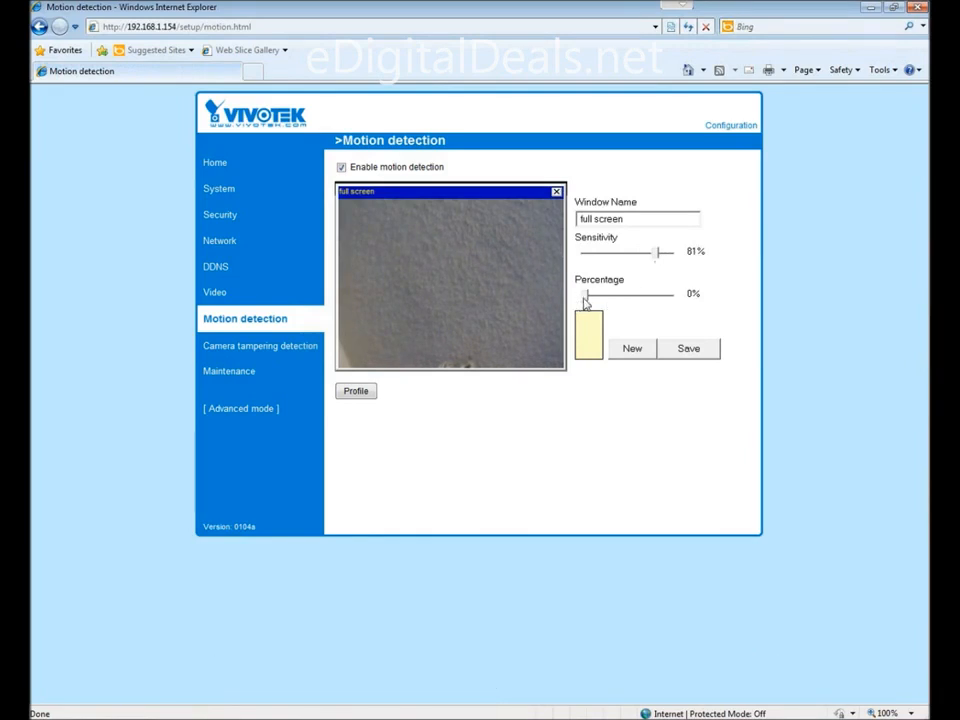
Set the full screen motion window's percentage to 3%, save the window, and close the camera's configuration page
drag(586, 297, 587, 304)
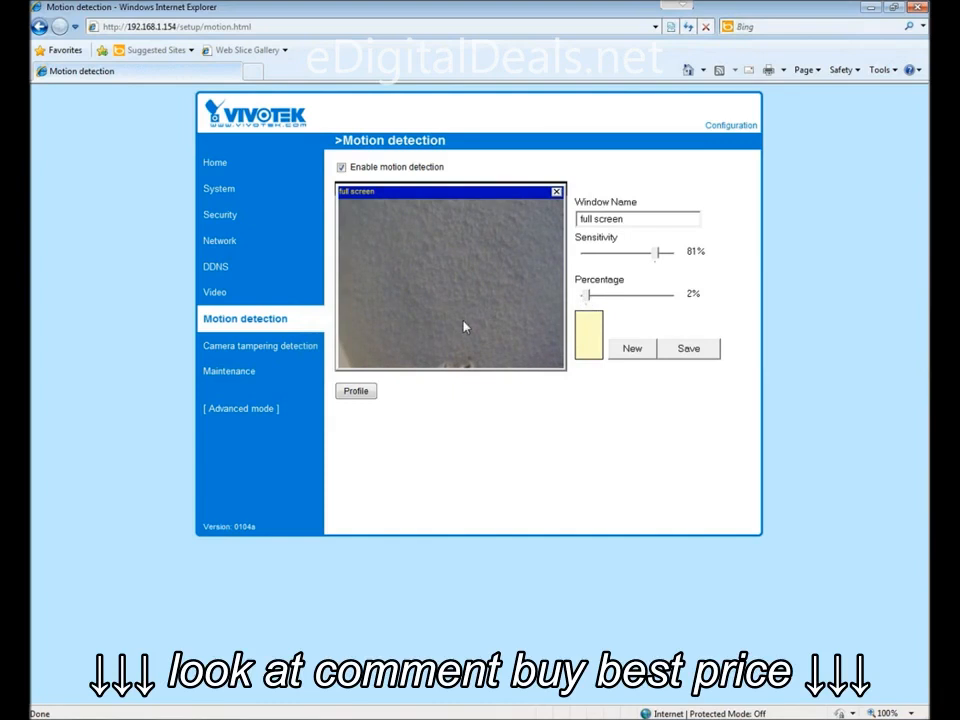
drag(589, 295, 631, 309)
drag(628, 297, 589, 305)
click(686, 350)
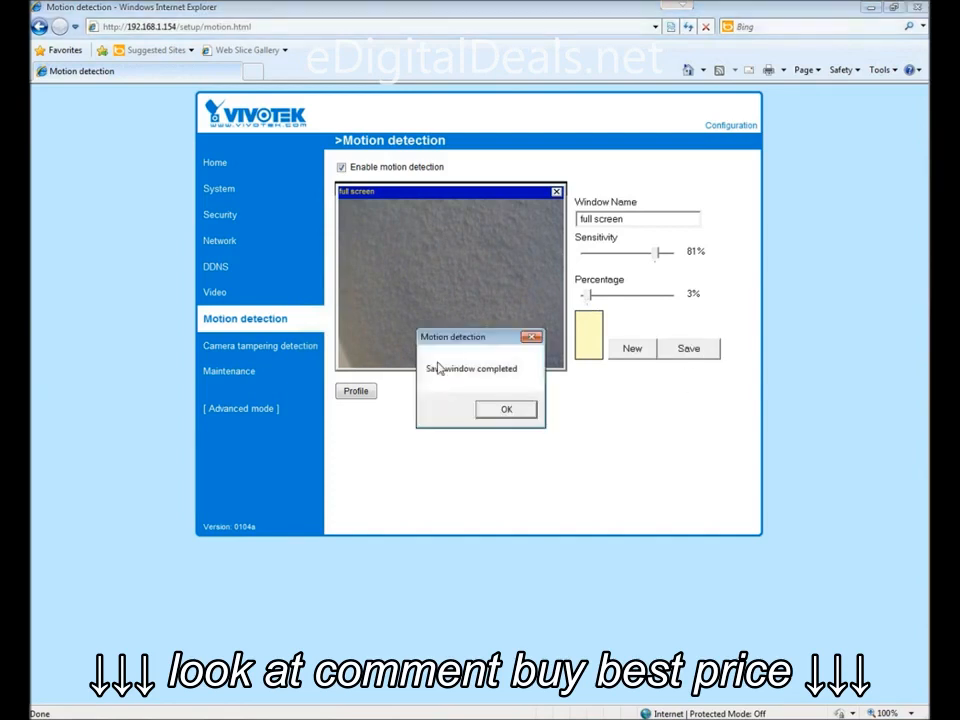
click(505, 410)
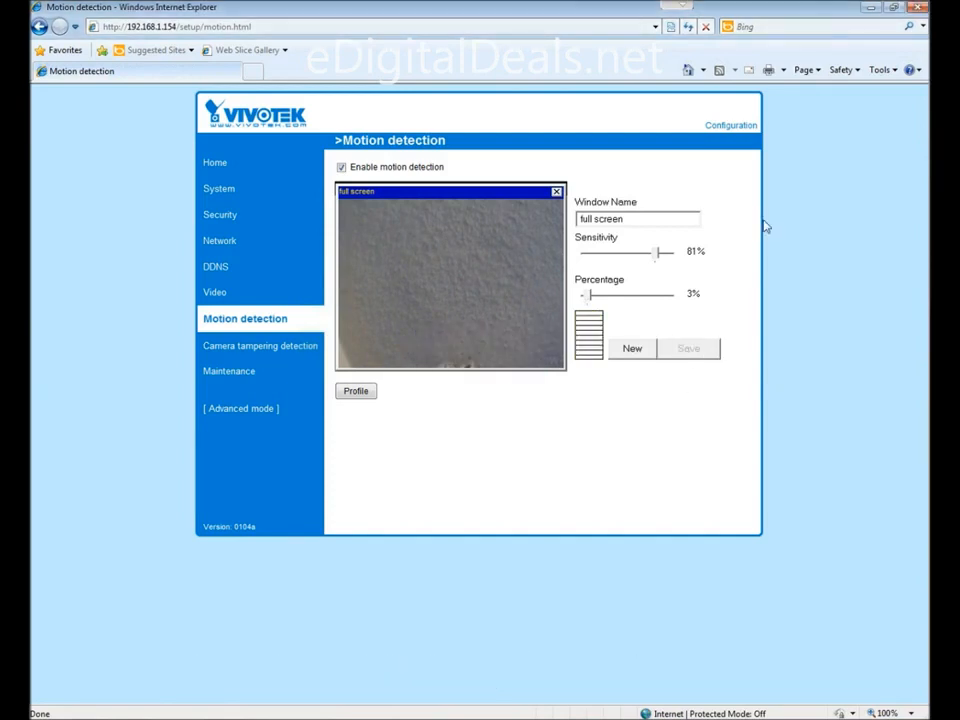
click(917, 8)
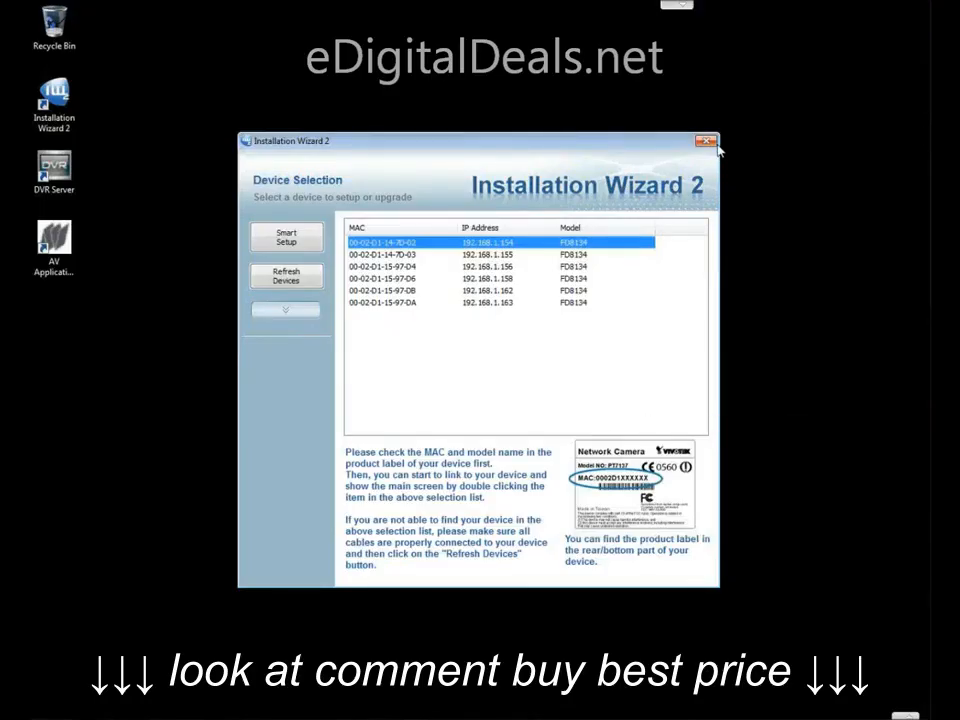
Launch DVR Server and start adding an IP camera with Vivotek Series IPC as the device type
double_click(55, 172)
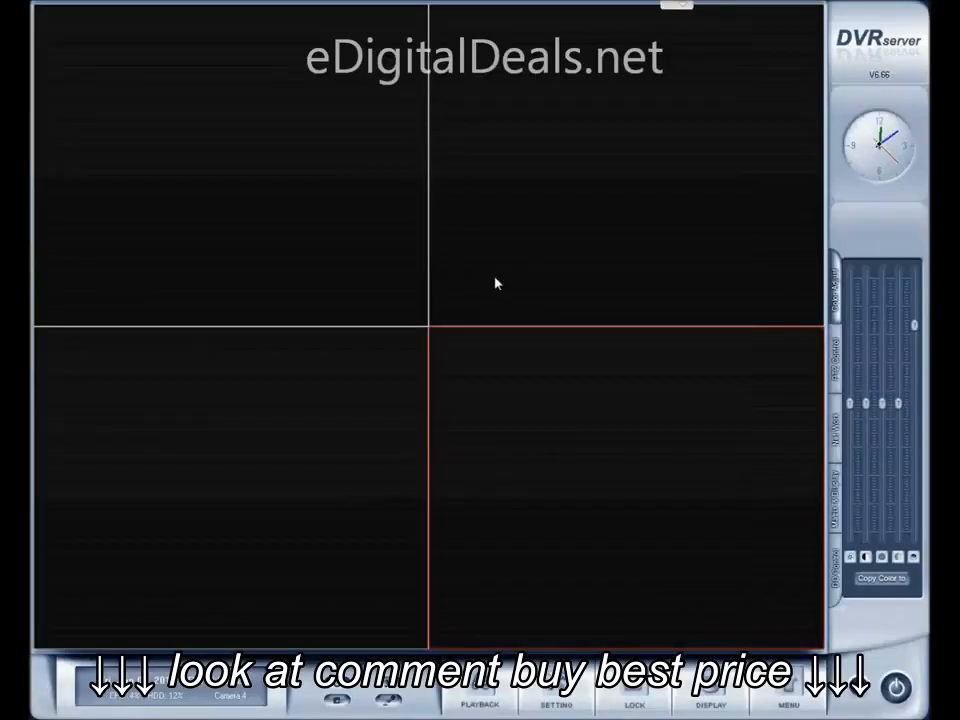
click(304, 259)
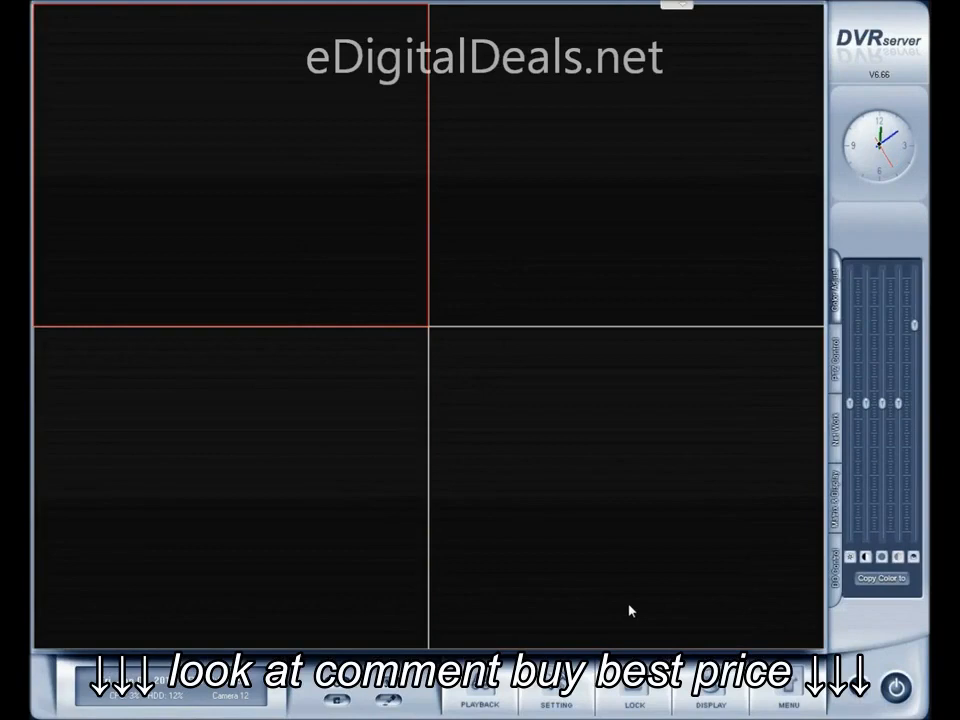
click(788, 688)
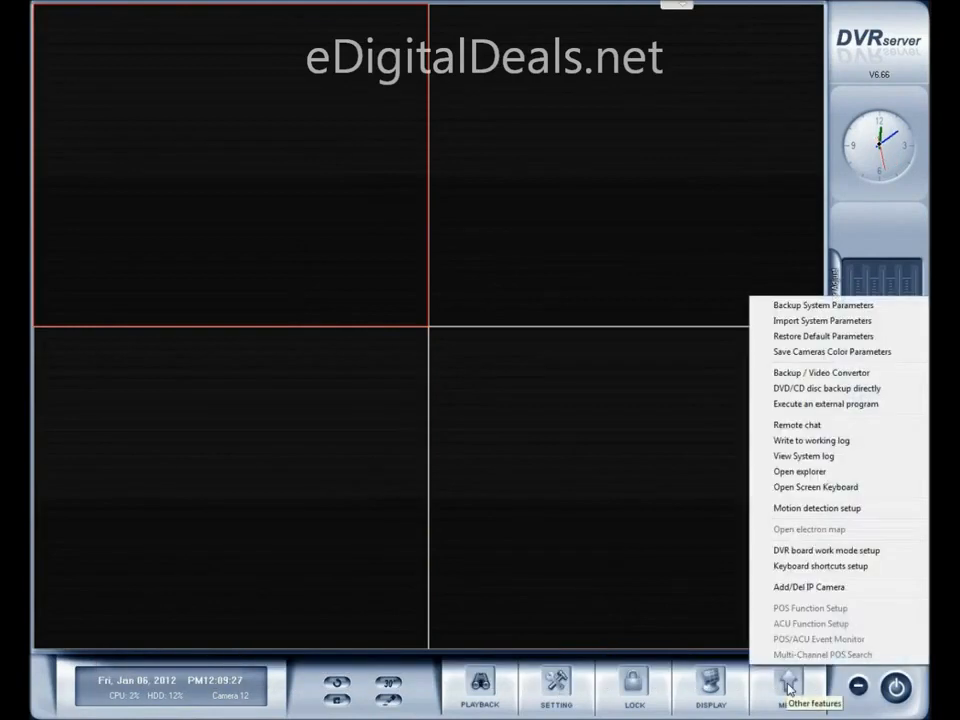
click(796, 589)
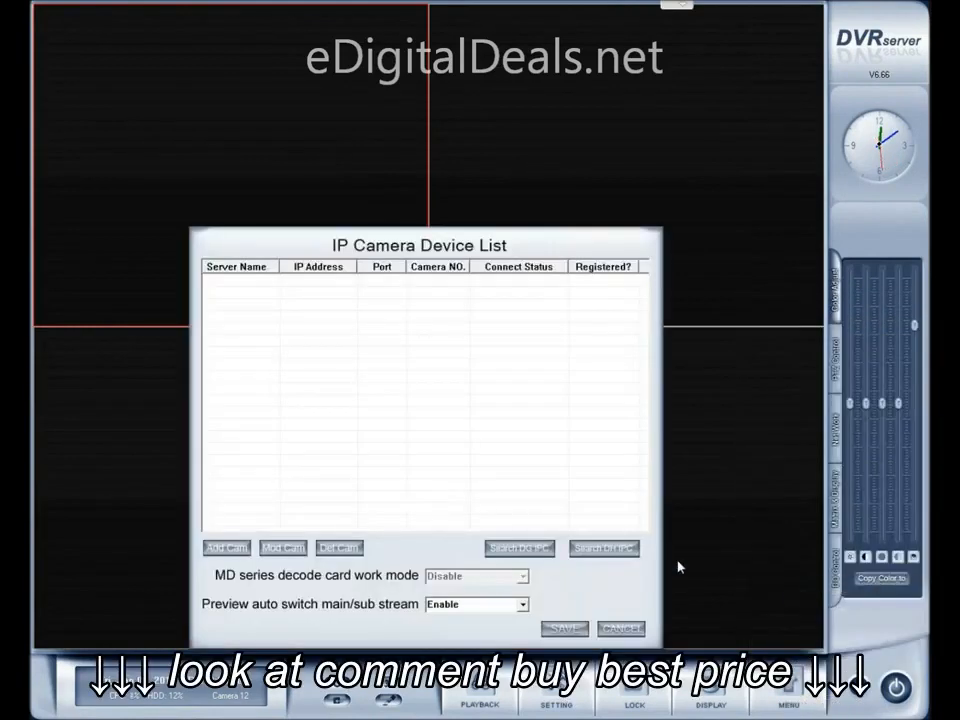
click(216, 548)
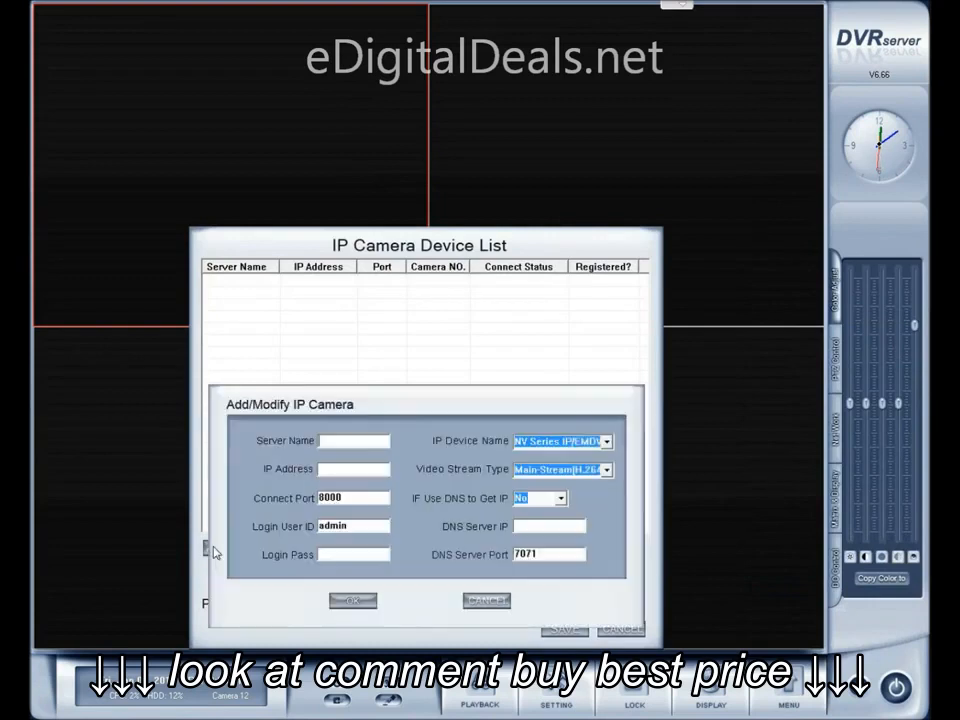
click(527, 444)
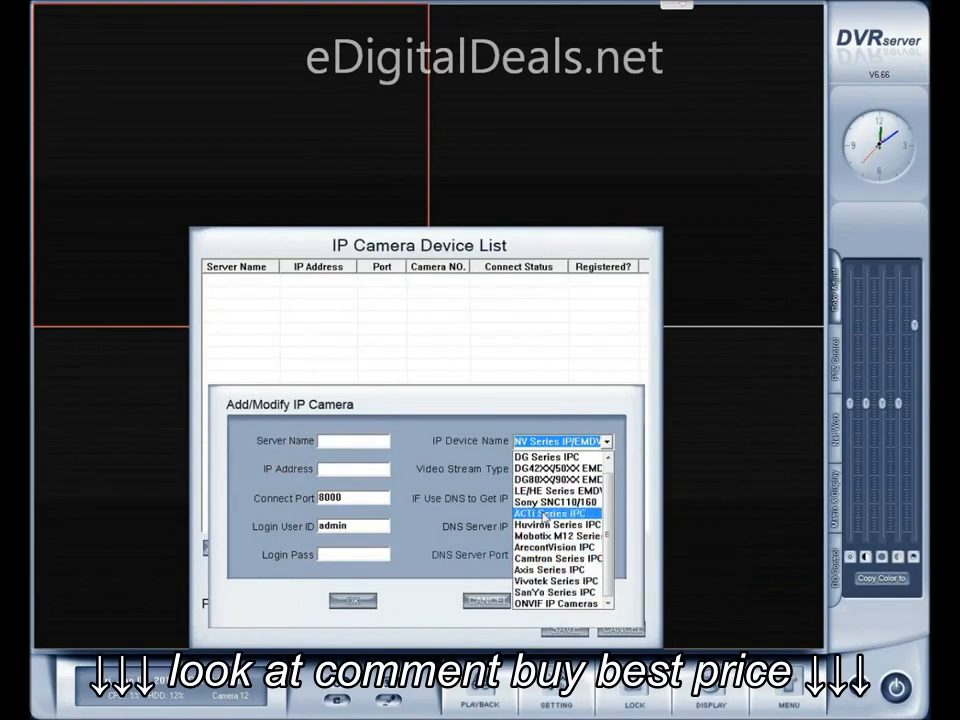
click(541, 583)
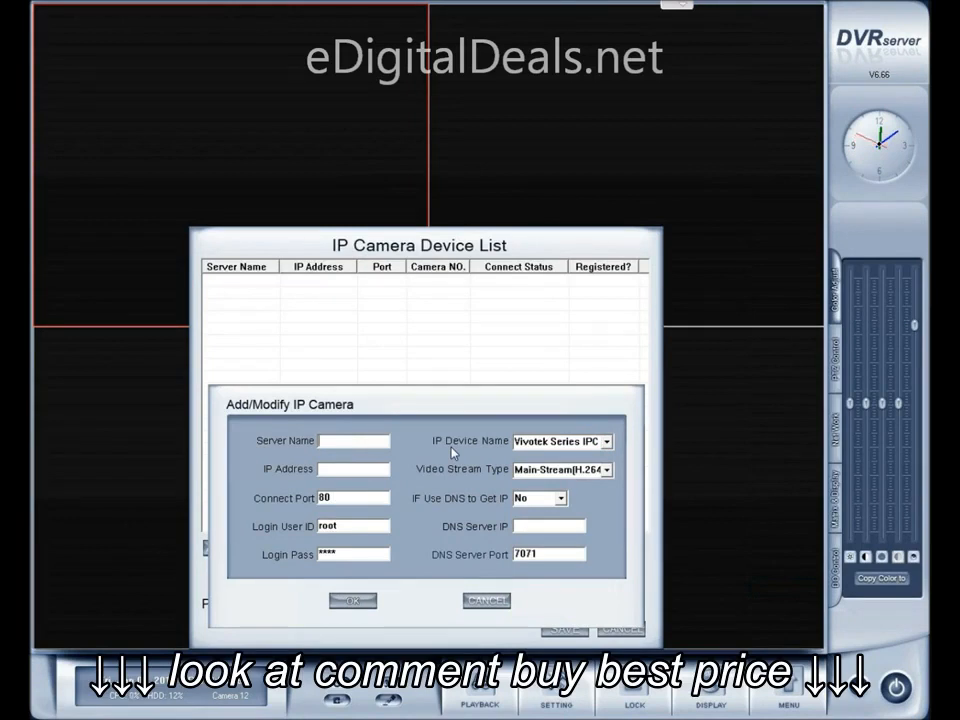
Name the camera 154 with IP address 192.168.1.154, add it, and save the IP camera device list
text(154)
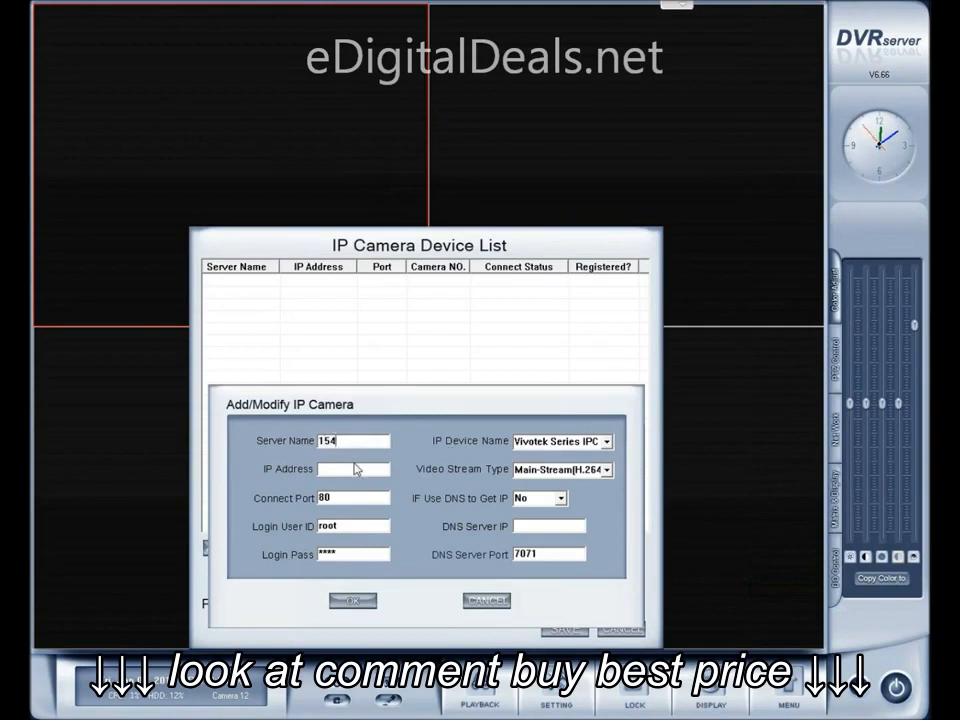
key(Tab)
text(19)
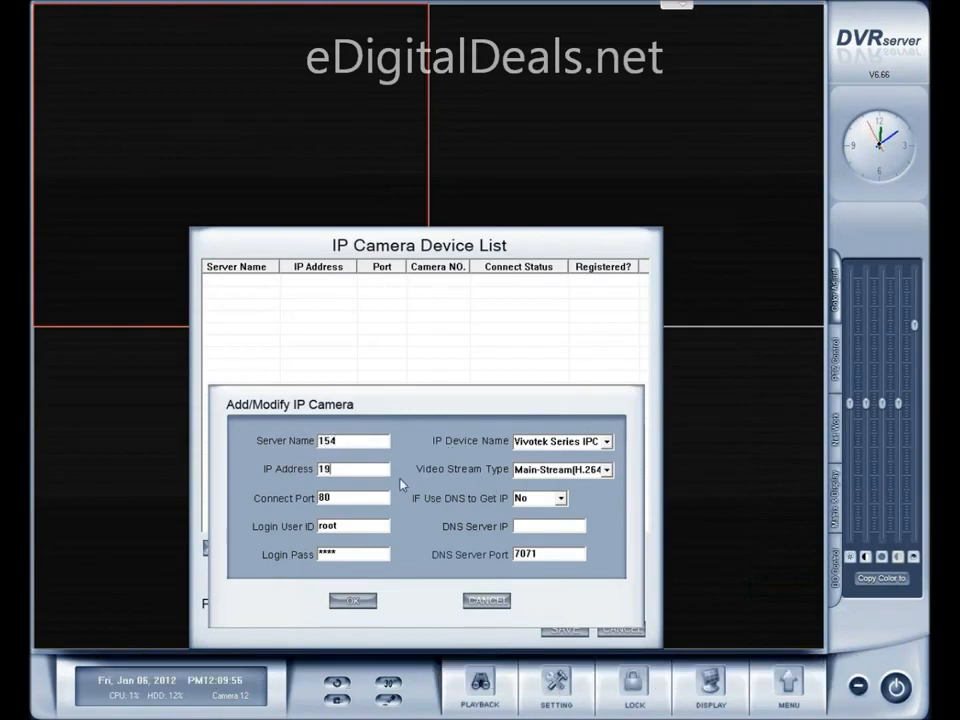
text(2.168.1.154)
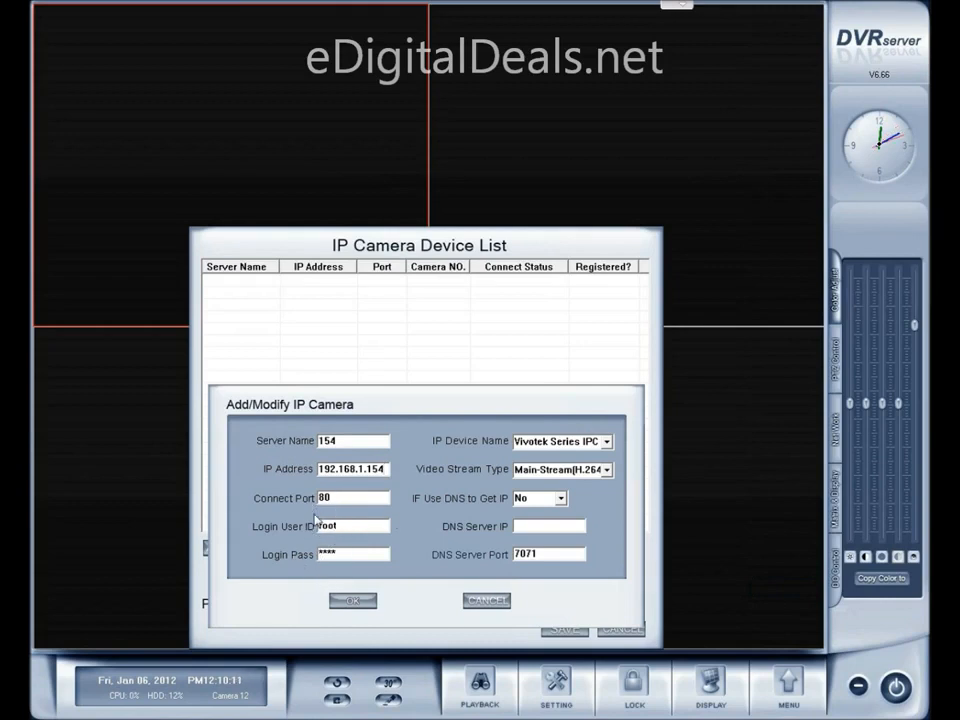
click(362, 603)
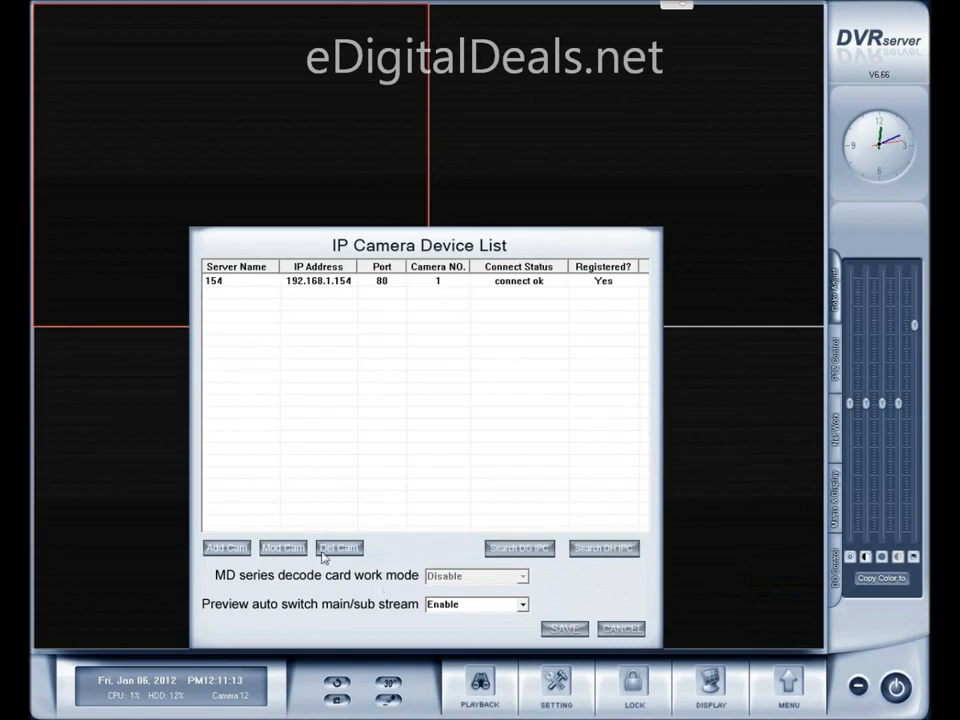
click(566, 630)
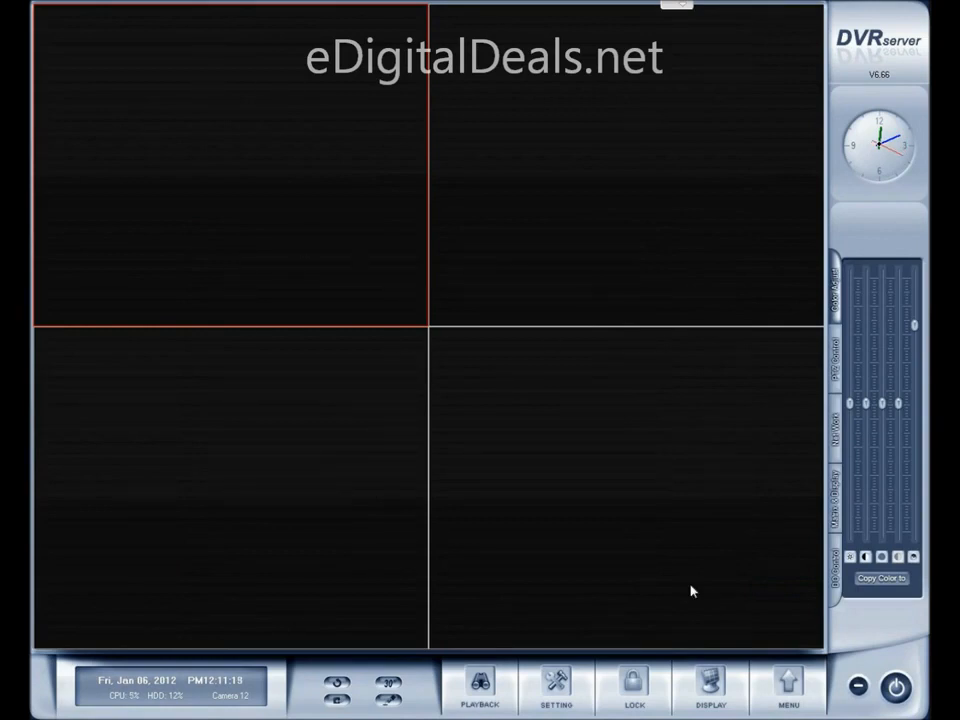
Check the second camera's IP address in Installation Wizard 2 and return to DVR Server
click(790, 690)
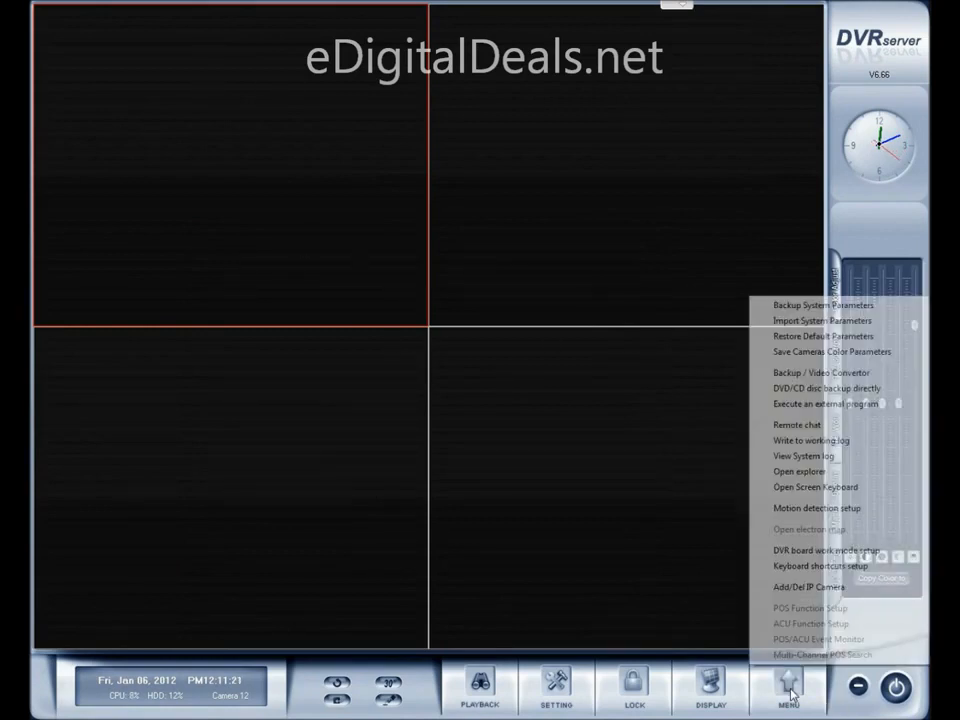
click(630, 553)
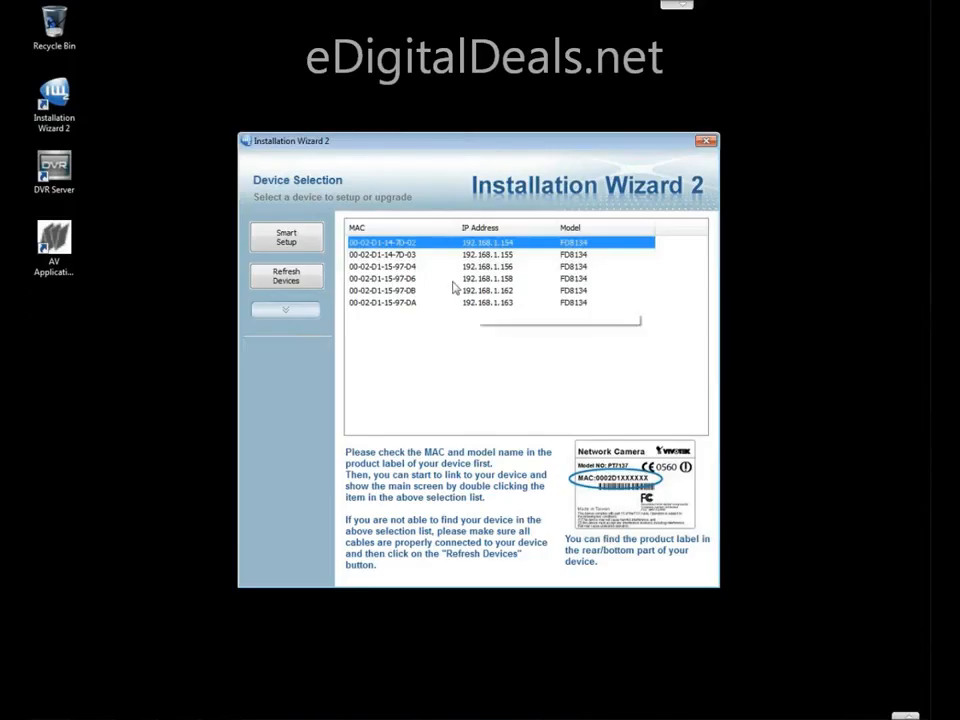
click(475, 255)
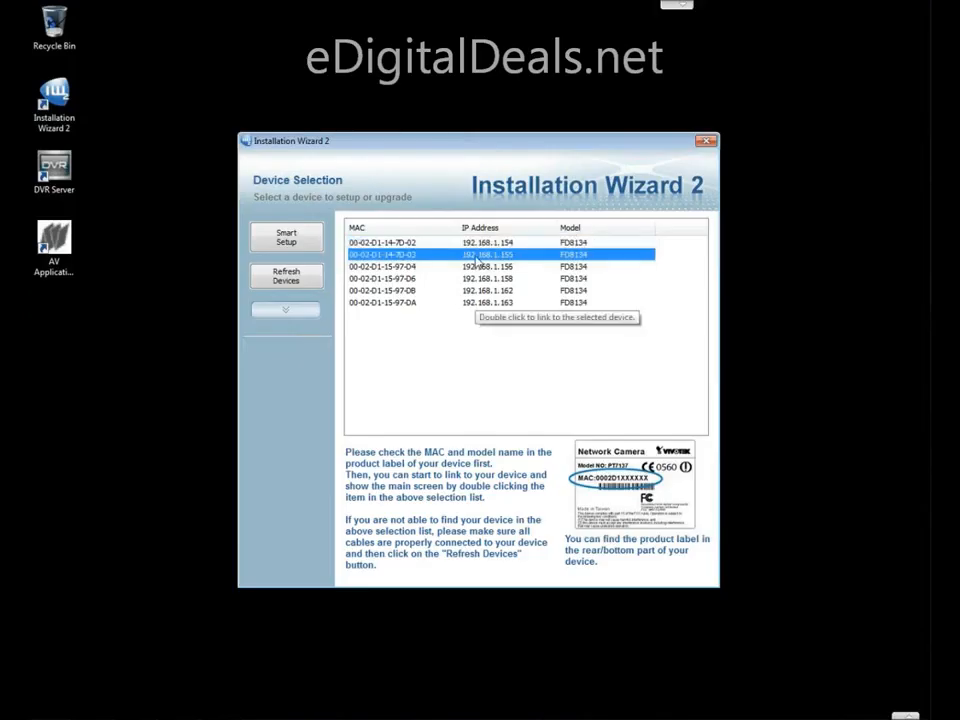
mouse_move(770, 717)
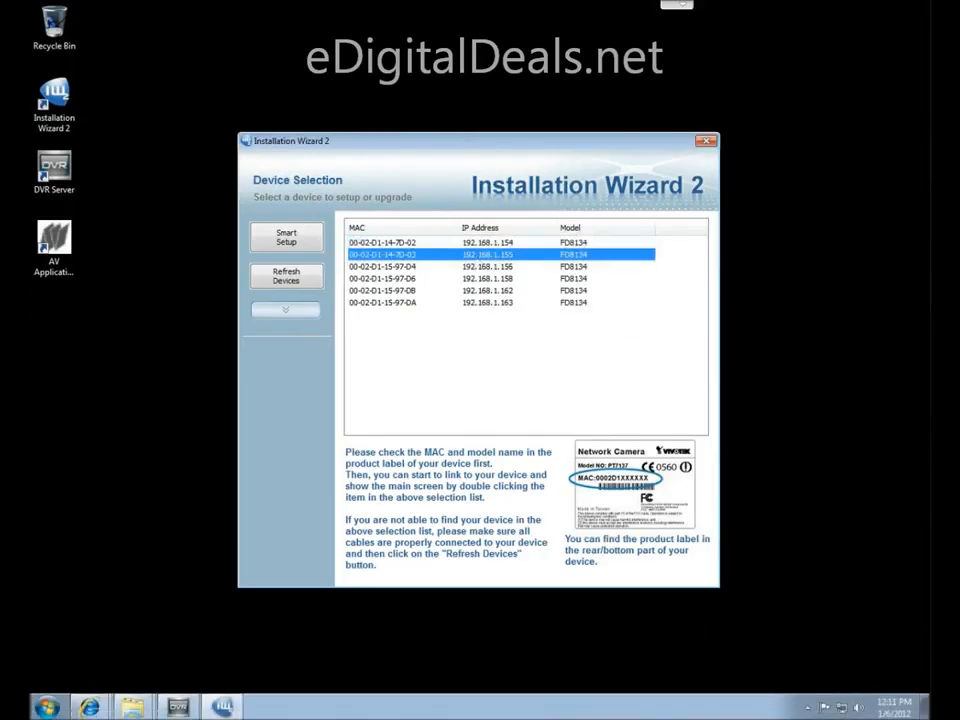
click(178, 707)
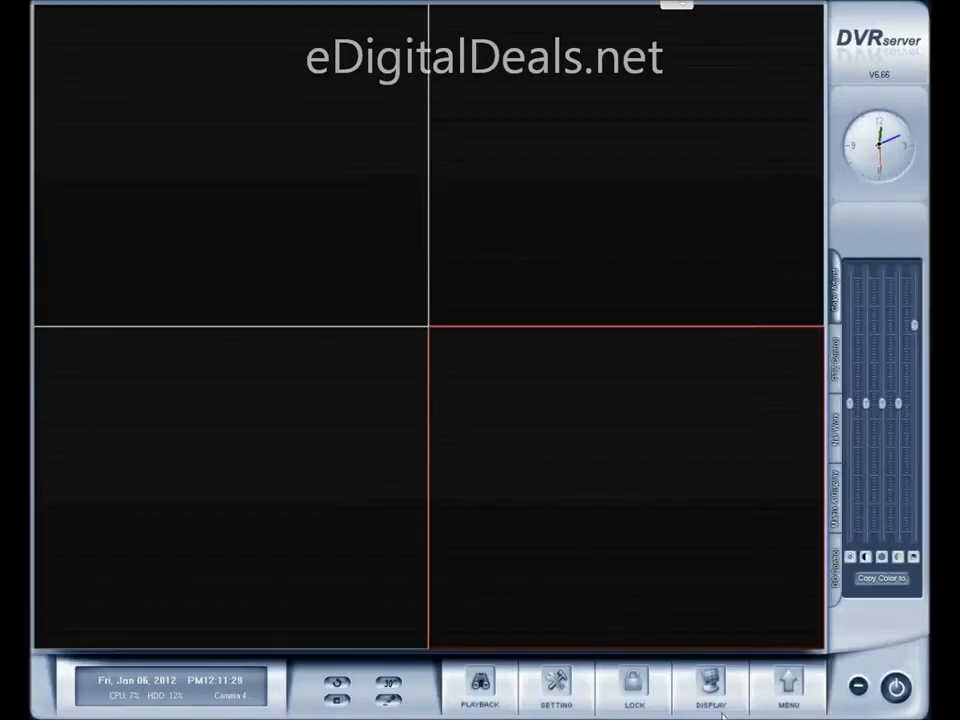
Start adding another camera to the IP Camera Device List and set its server name to 155
click(778, 698)
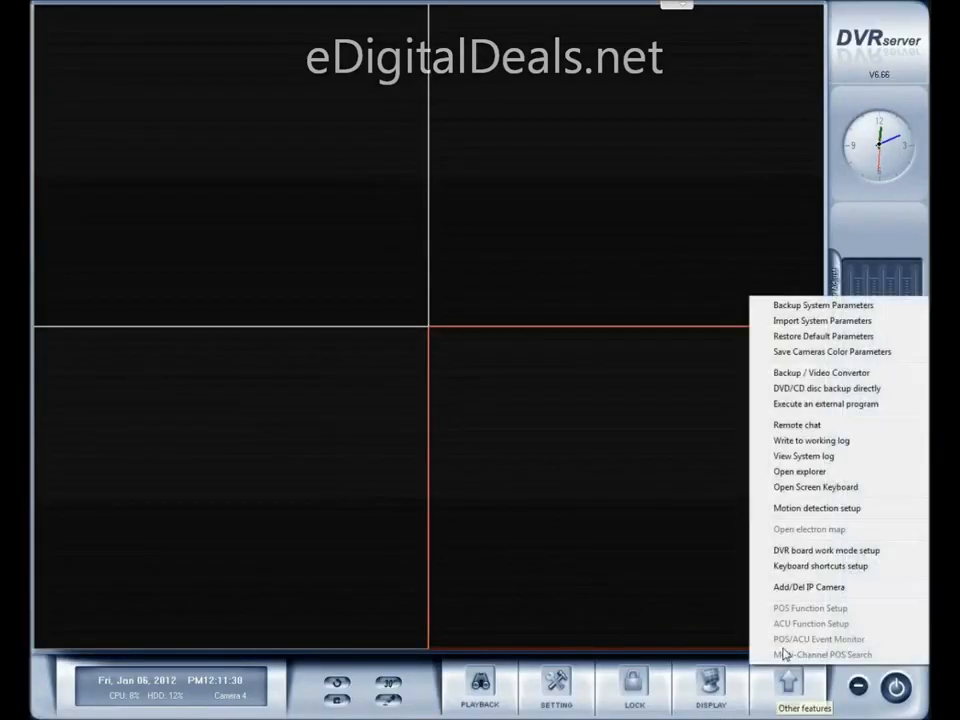
click(806, 588)
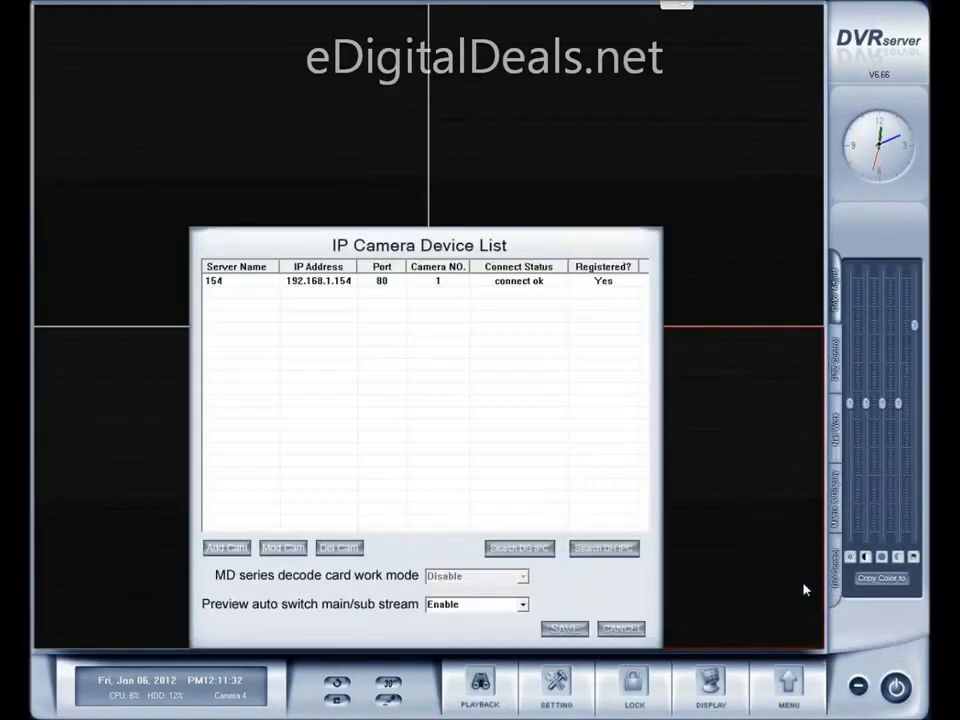
click(236, 552)
click(363, 440)
key(BackSpace)
text(55)
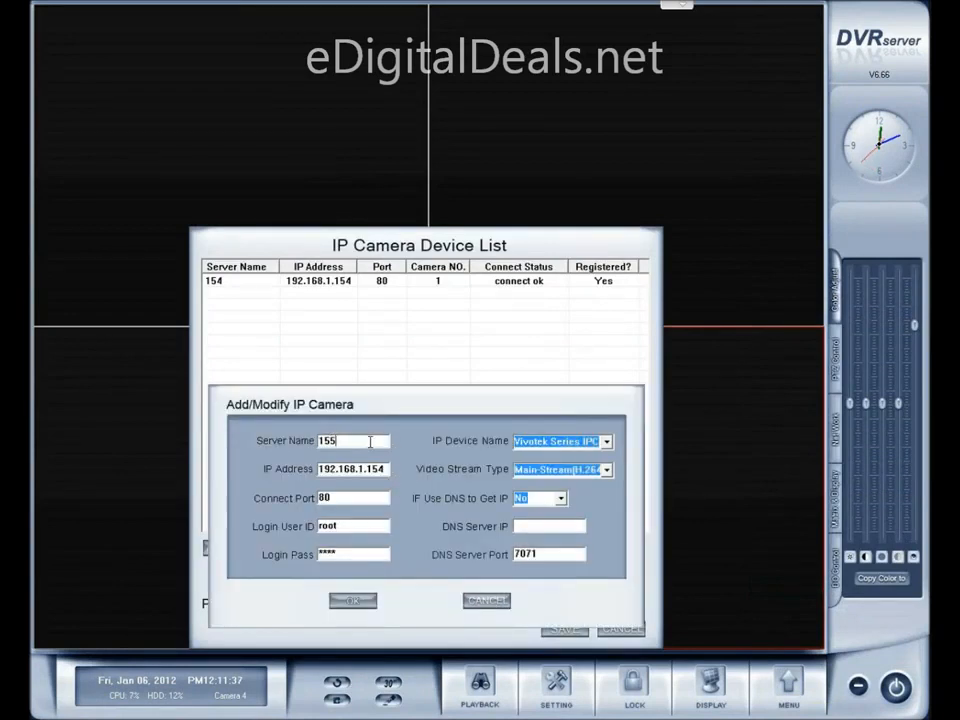
Set the new camera's IP address to 192.168.1.155, add it, and save the device list
click(384, 469)
key(BackSpace)
text(5)
click(354, 601)
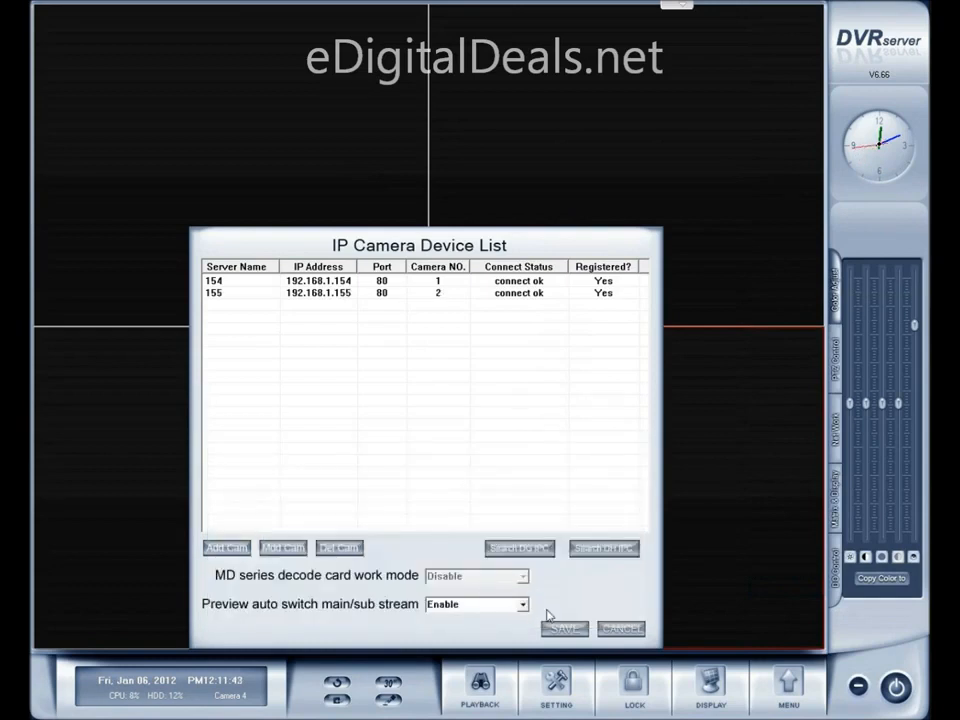
click(555, 629)
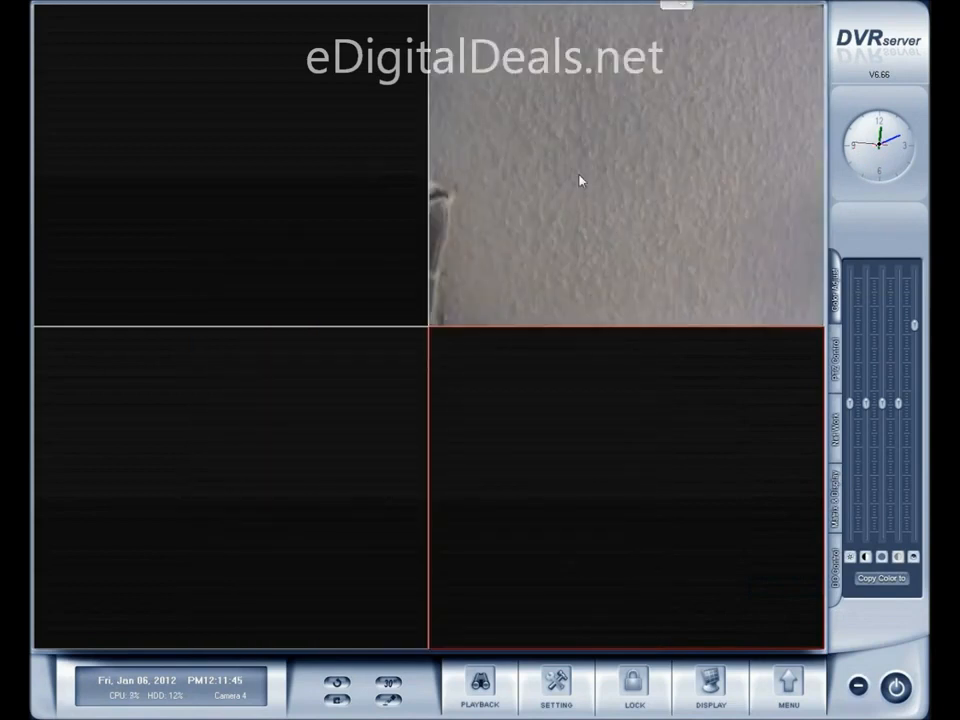
Check the third camera's IP address in Installation Wizard 2 and switch back to DVR Server
click(788, 690)
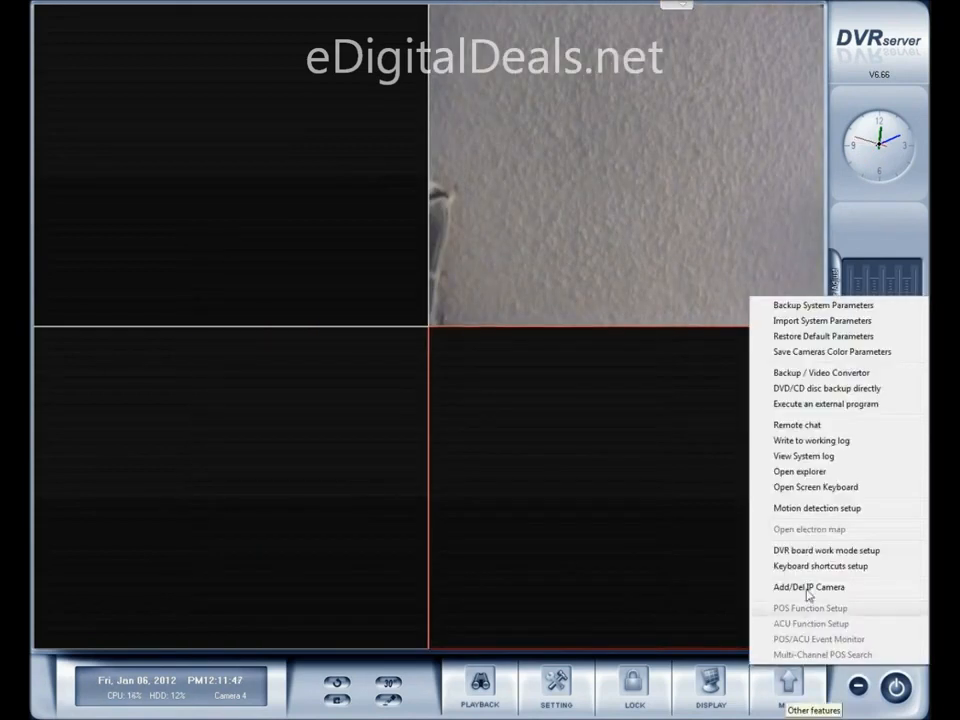
click(633, 561)
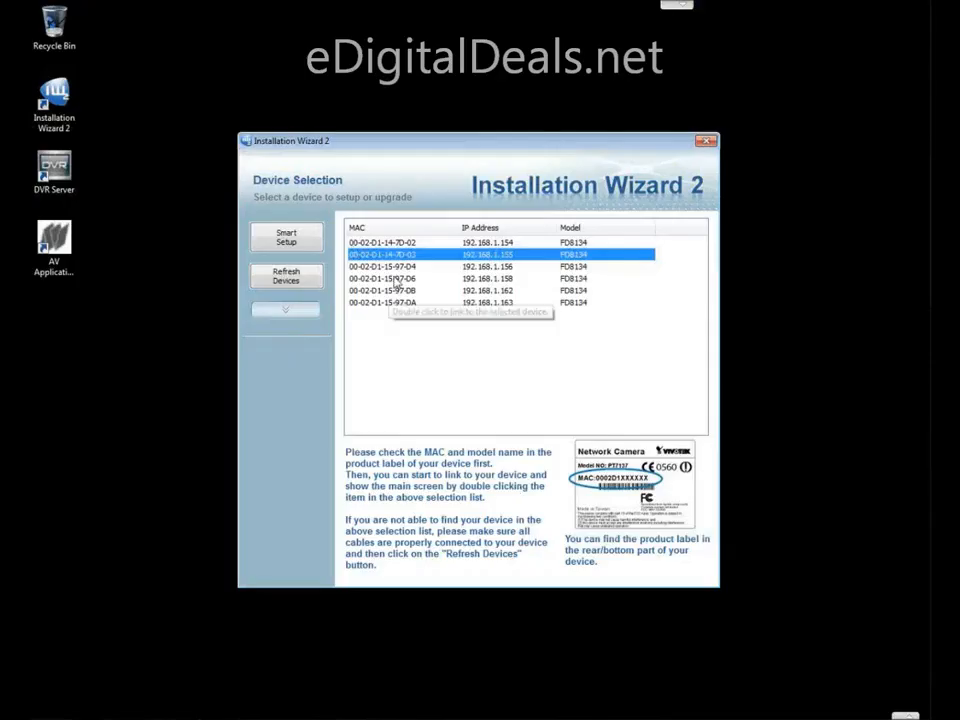
click(505, 266)
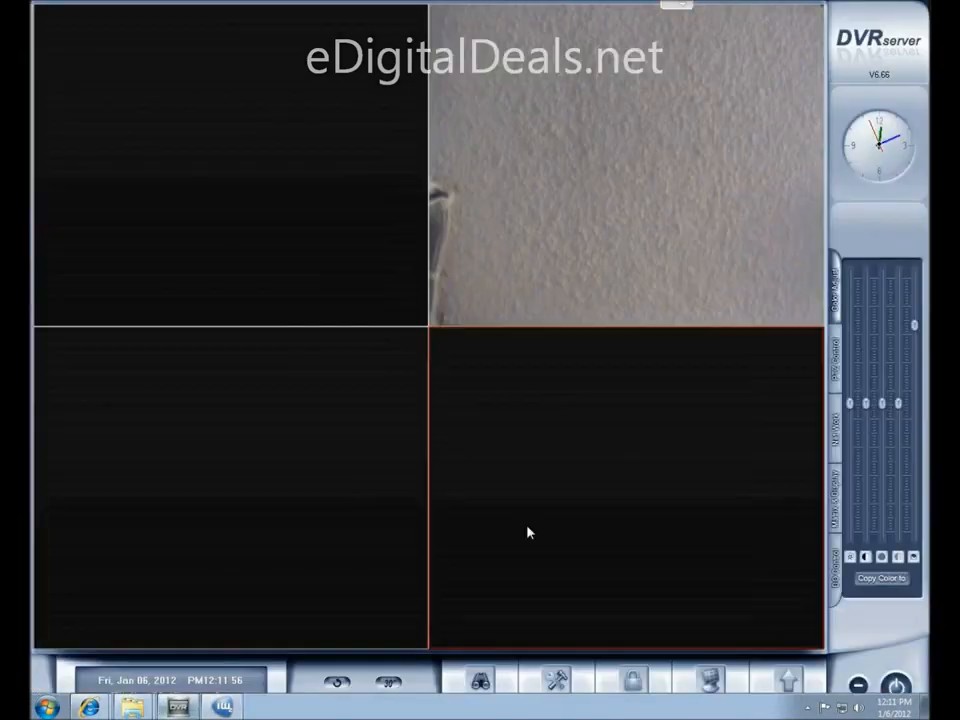
Reopen the IP Camera Device List and start a third camera entry with server name 156
click(789, 685)
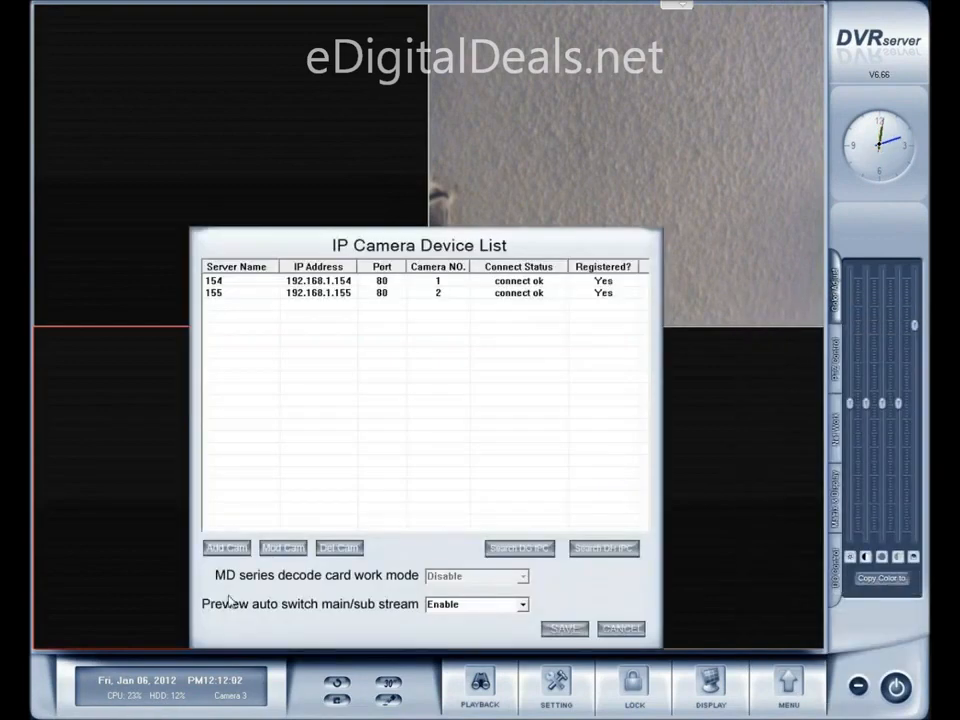
click(283, 546)
click(354, 442)
key(BackSpace)
text(6)
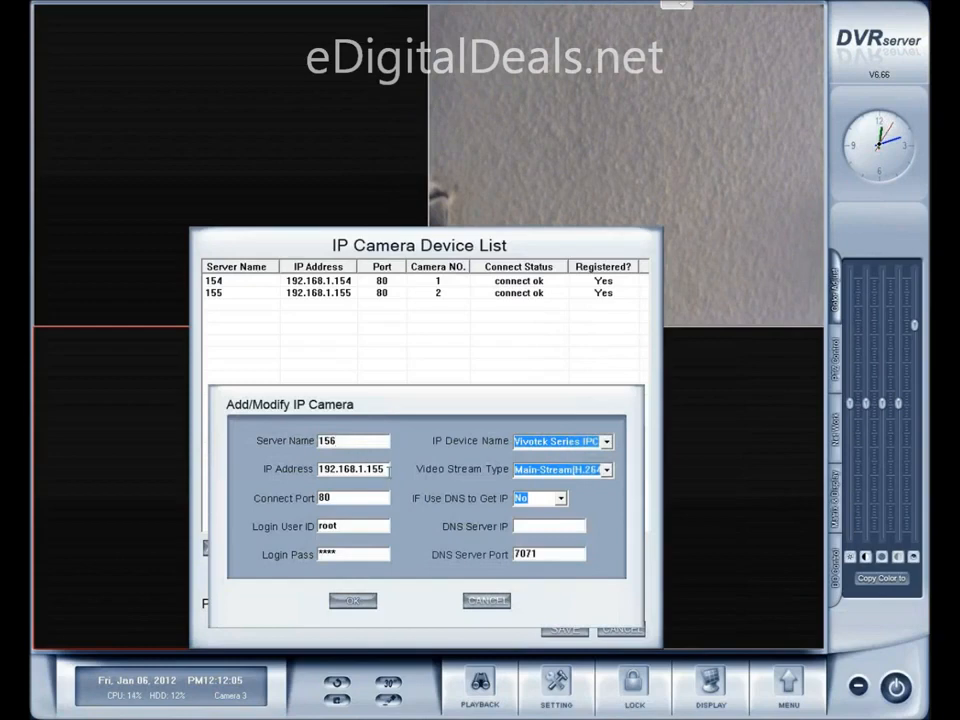
Set the third camera's IP address to 192.168.1.156 and add it to the device list
click(386, 470)
key(BackSpace)
text(6)
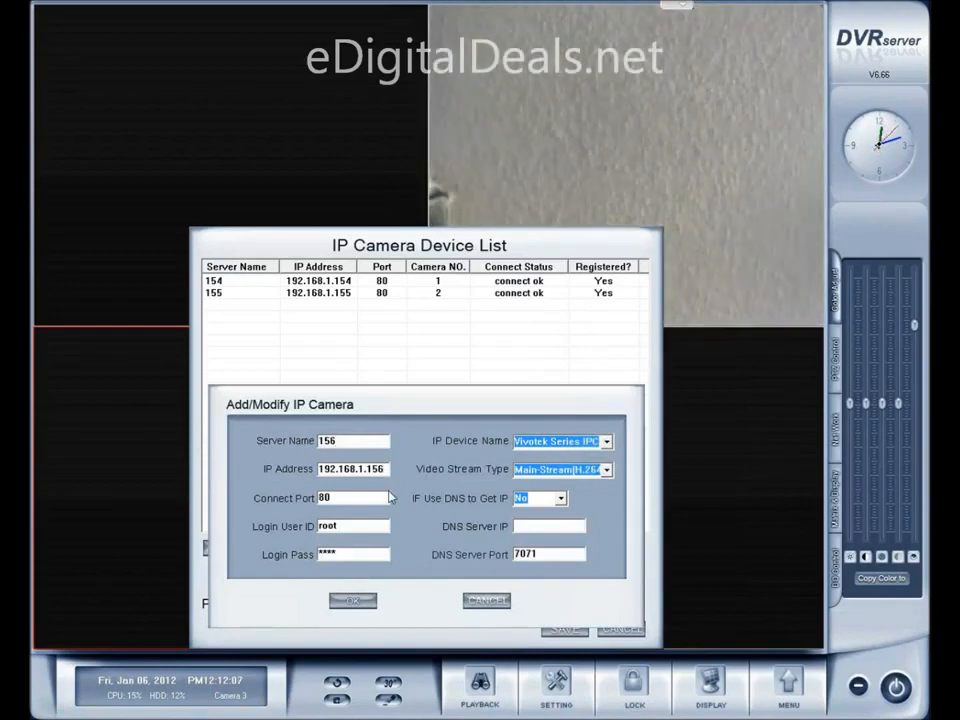
click(356, 603)
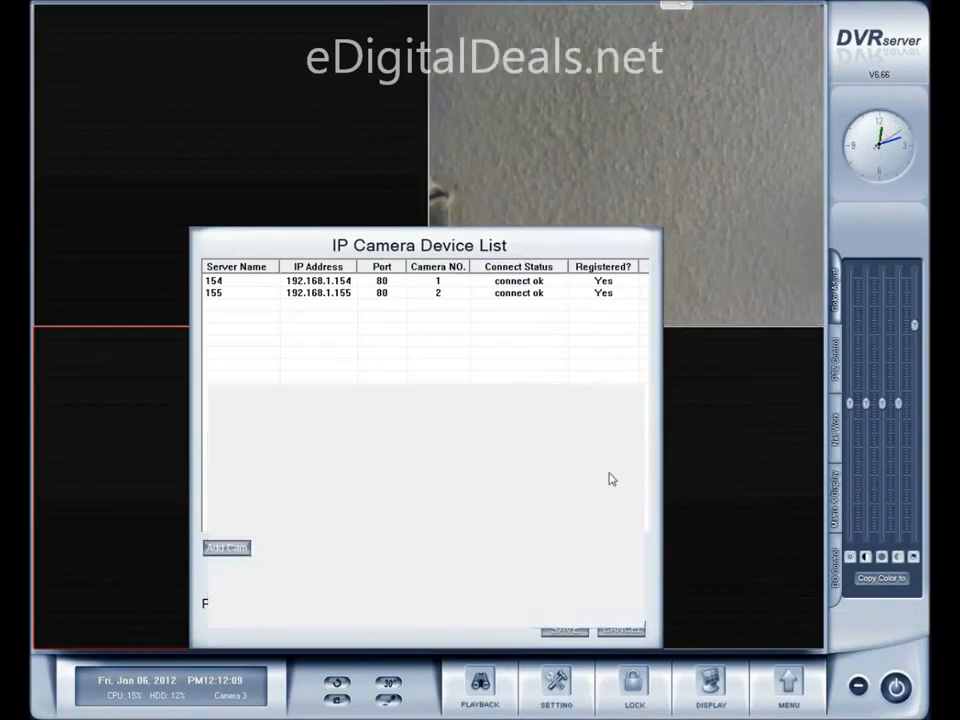
Add a fourth camera with server name 158 and IP address 192.168.1.158, and save the device list
click(228, 548)
click(354, 441)
key(BackSpace)
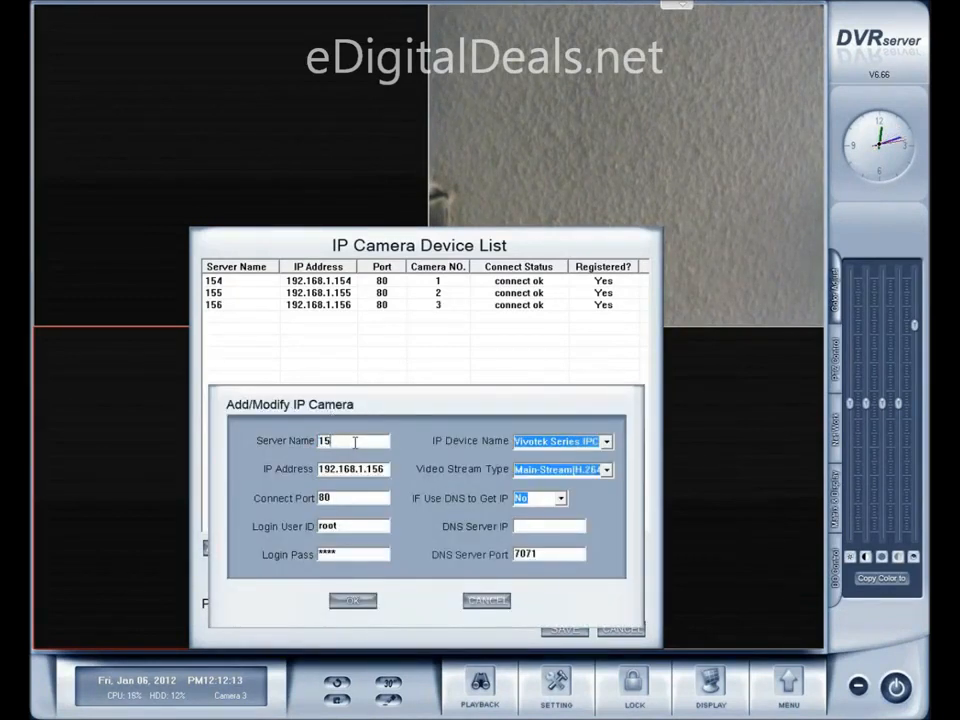
text(8)
click(386, 469)
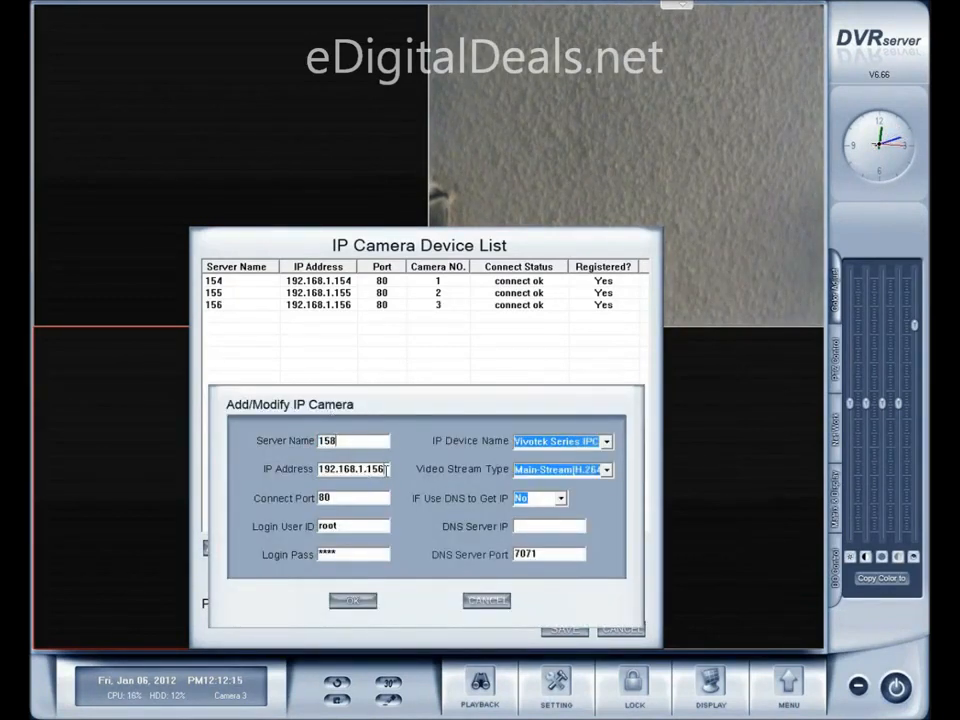
key(BackSpace)
text(8)
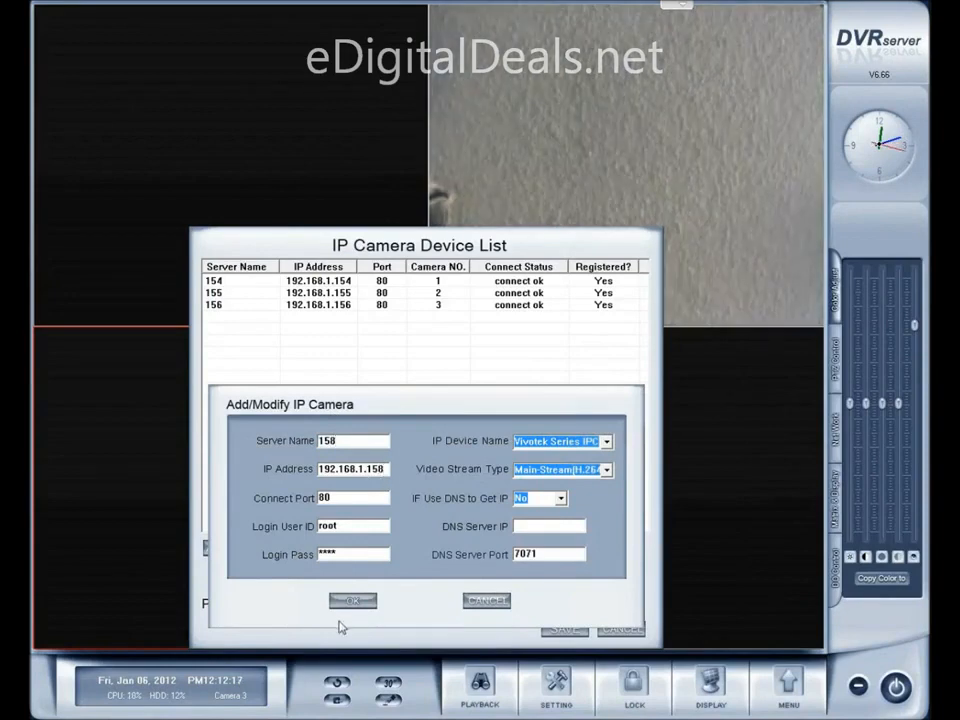
click(352, 601)
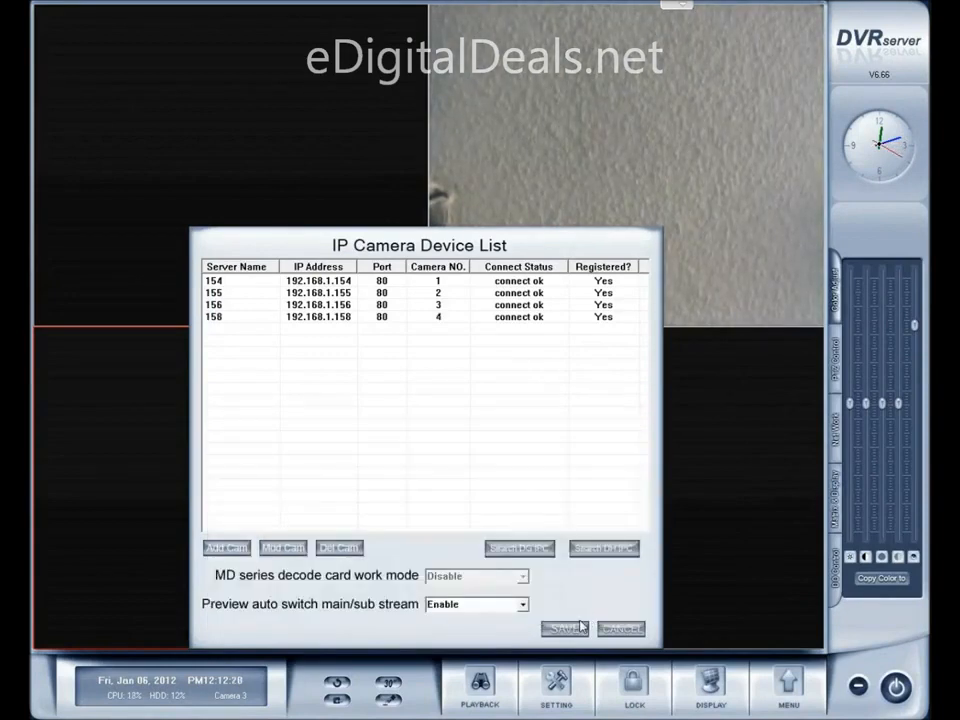
click(566, 630)
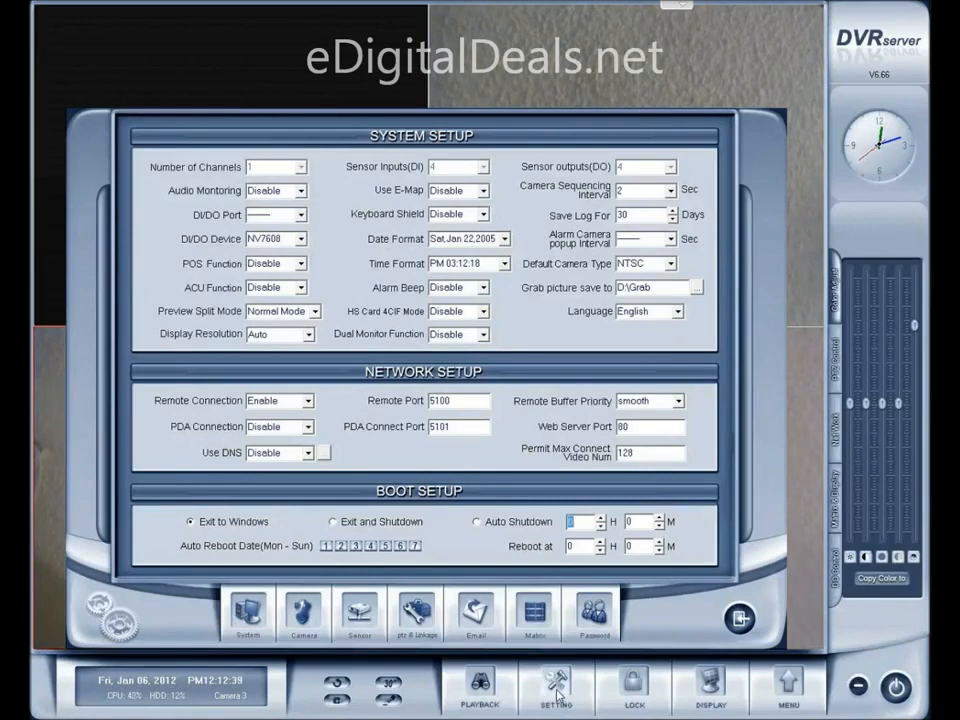
Set the Group01 recording schedule to Normal Rec. for all hours of every day in the camera setup and save the changes
click(303, 612)
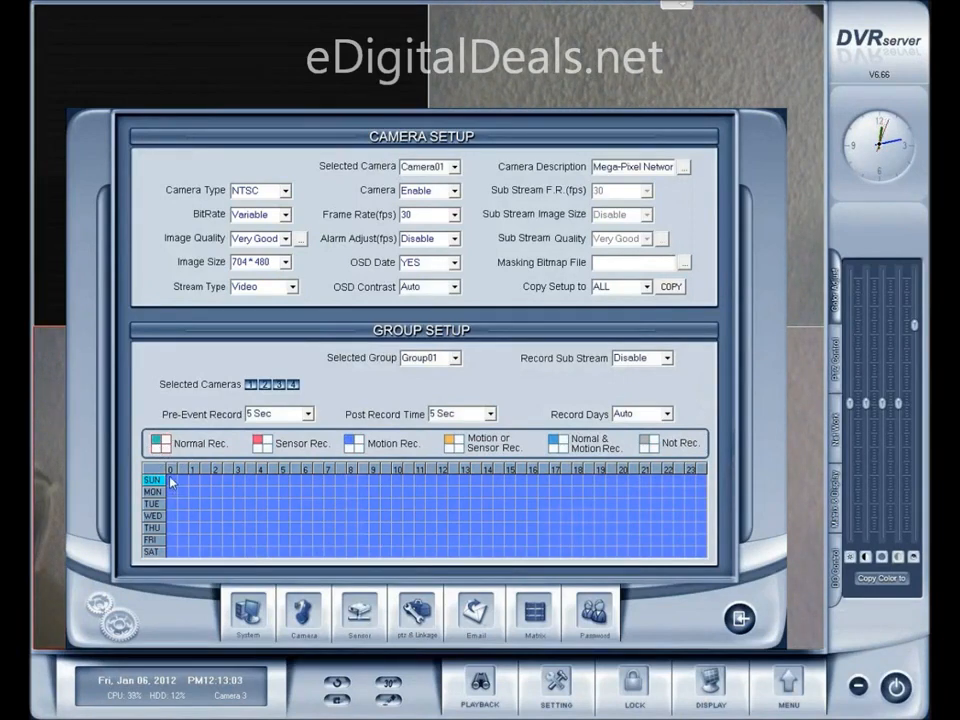
mouse_move(170, 482)
mouse_down()
mouse_move(420, 542)
mouse_move(705, 555)
mouse_up()
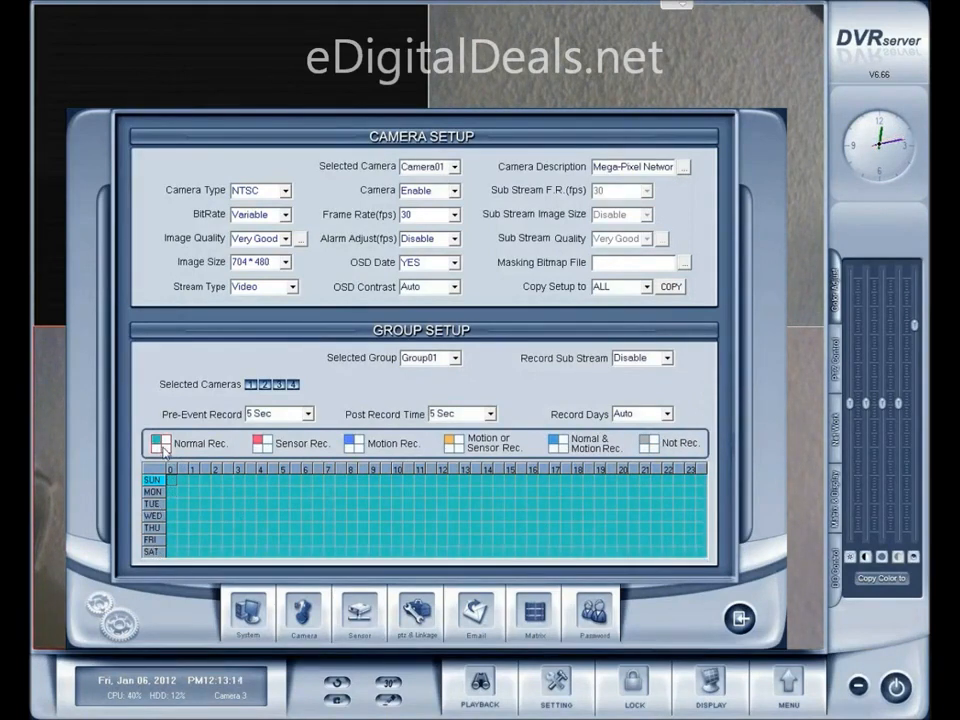
click(545, 586)
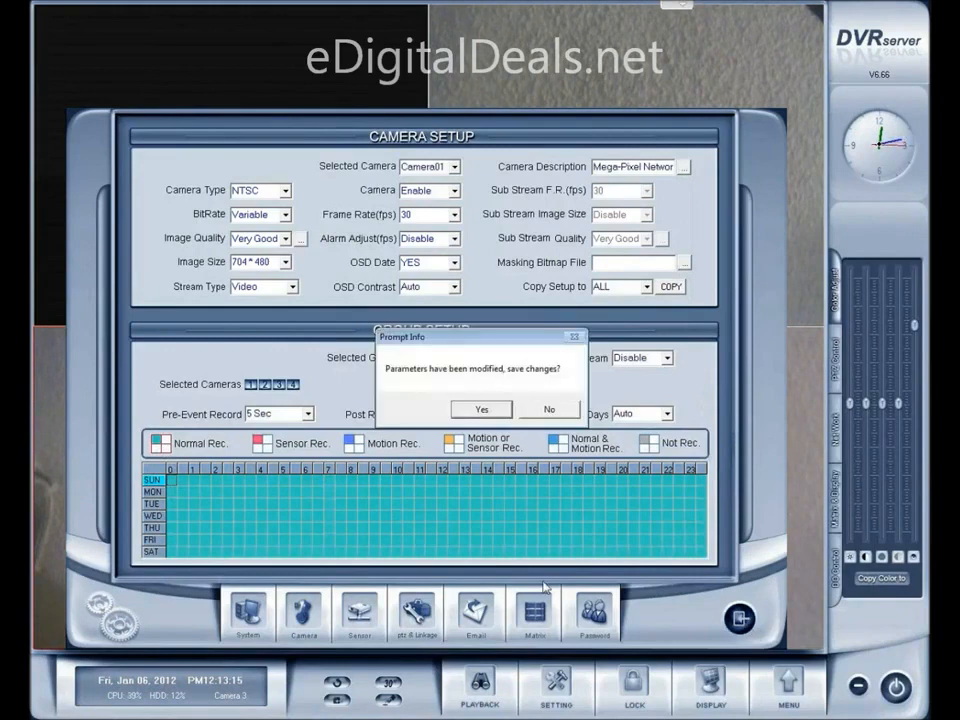
click(472, 409)
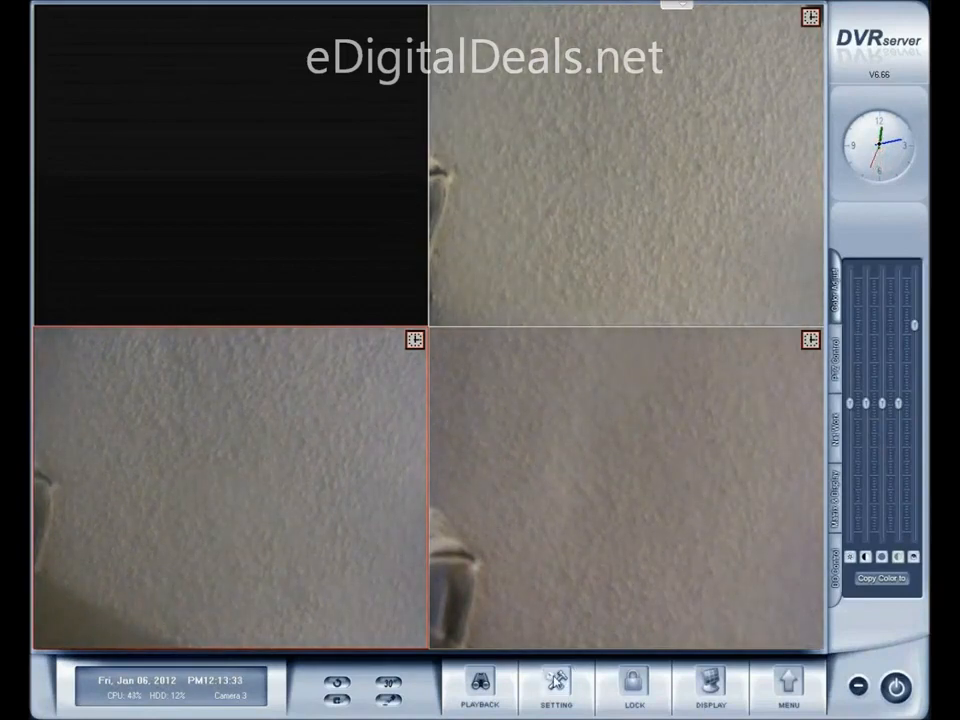
Reopen the camera setup, set the whole weekly recording schedule of Group01 to Motion Rec., and save the changes
click(557, 681)
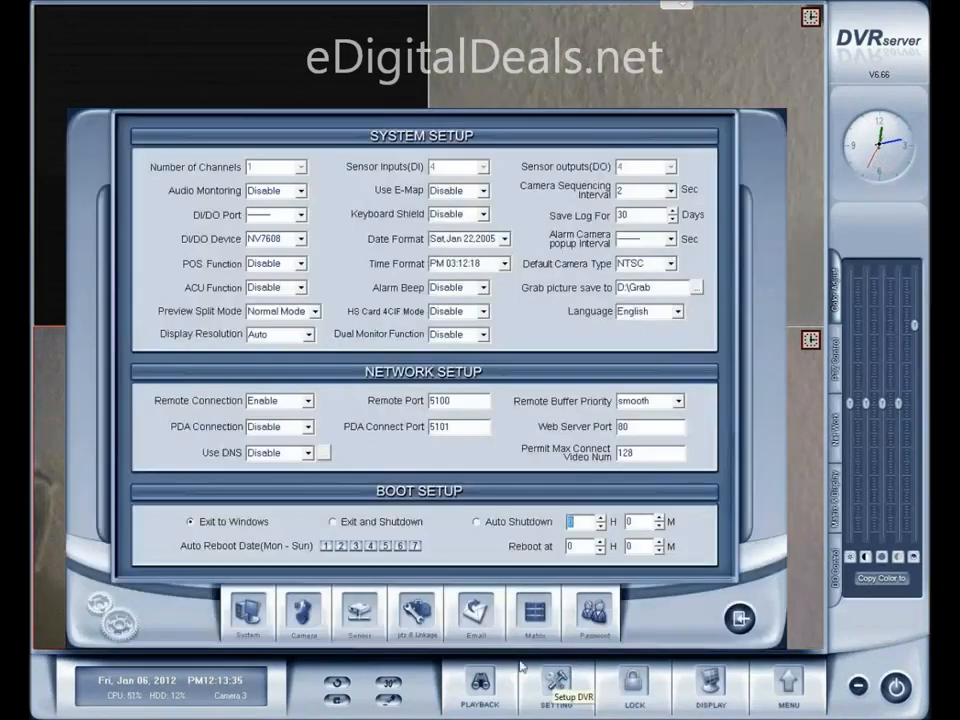
click(299, 611)
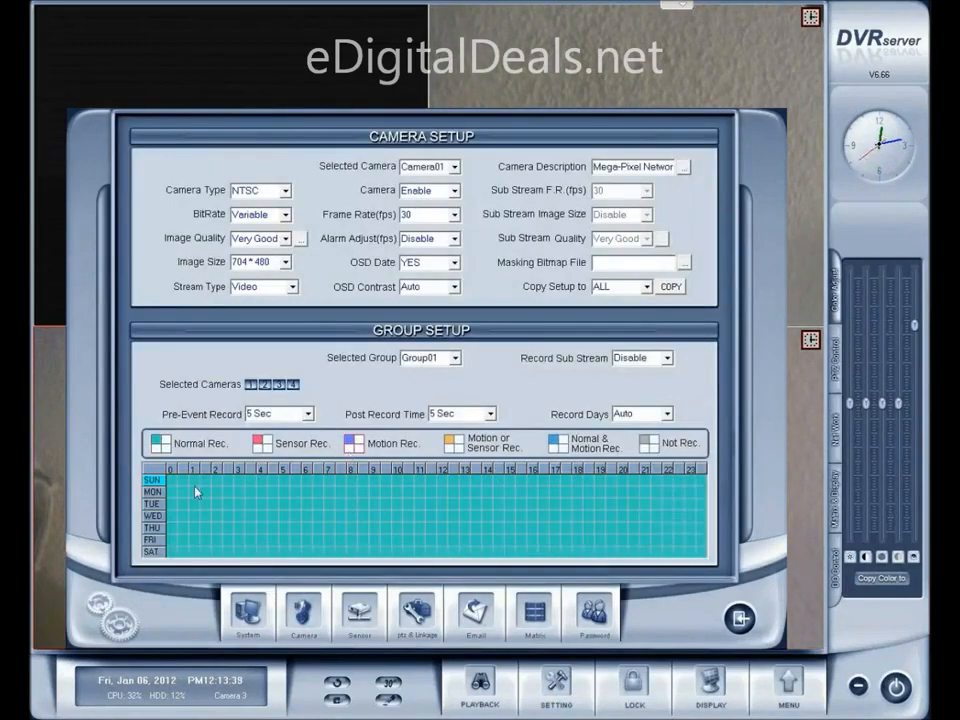
mouse_move(188, 487)
mouse_down()
mouse_move(536, 542)
mouse_move(700, 552)
mouse_up()
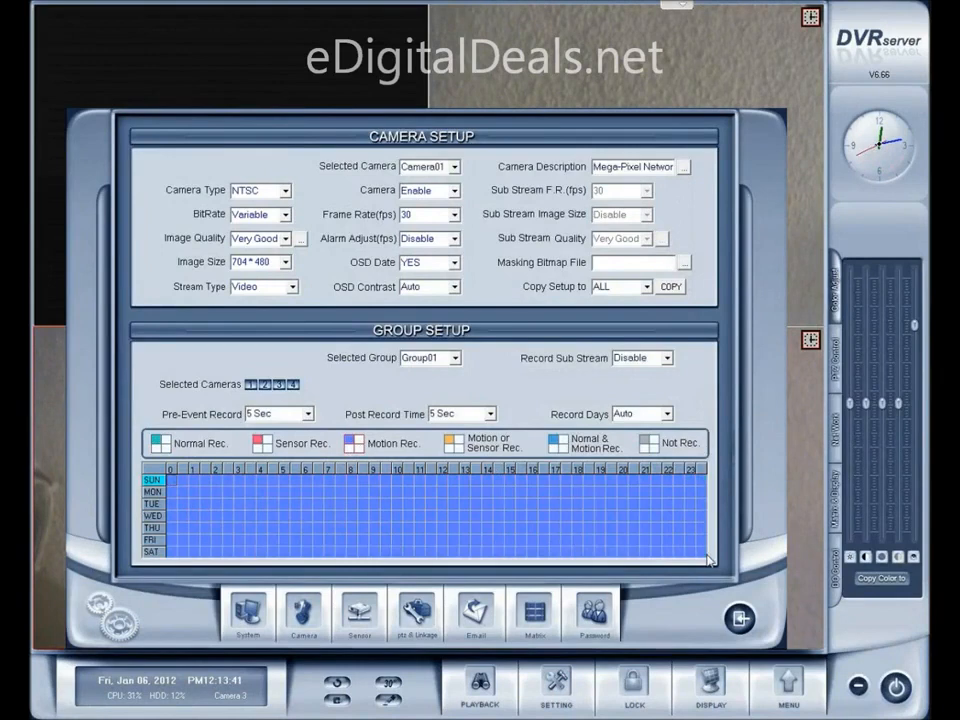
click(738, 619)
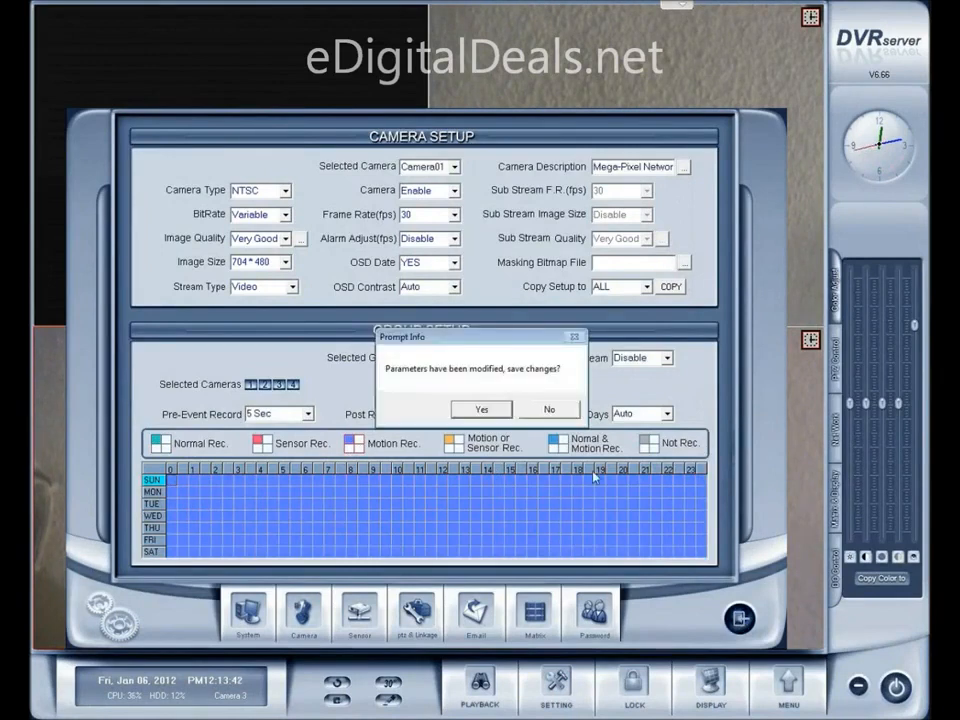
click(484, 407)
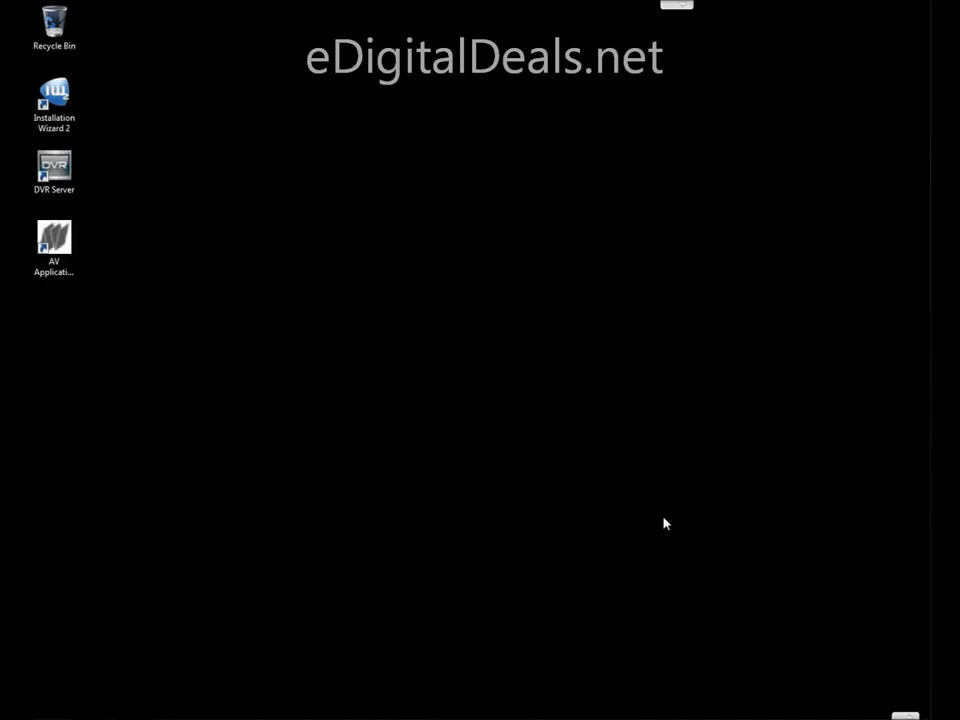
Switch to Installation Wizard 2 and continue past the network environment analysis to the camera search
double_click(56, 100)
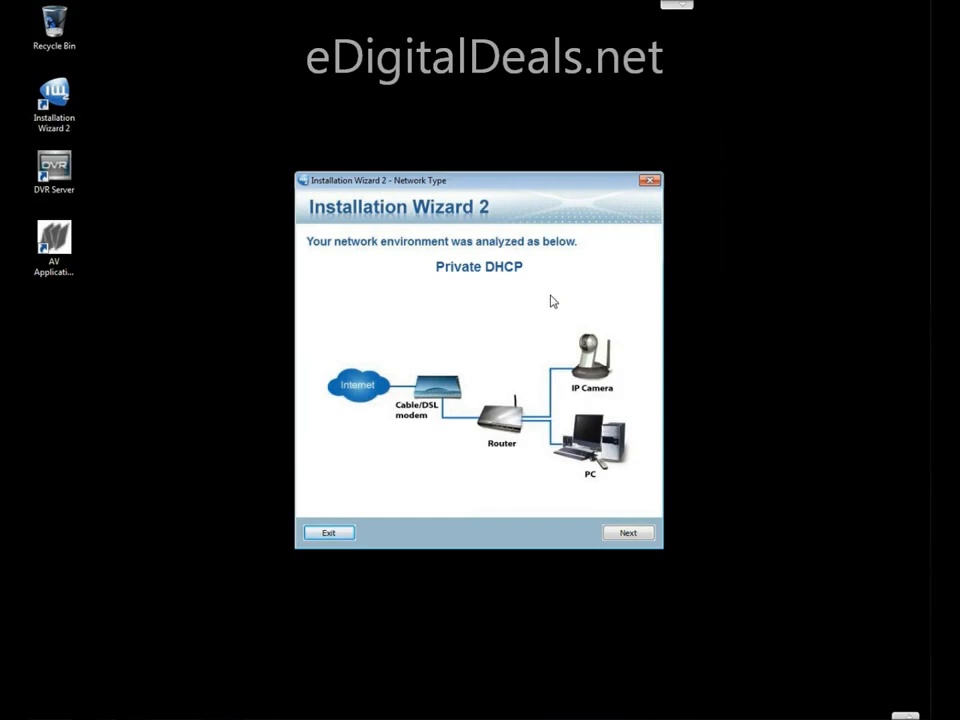
click(622, 533)
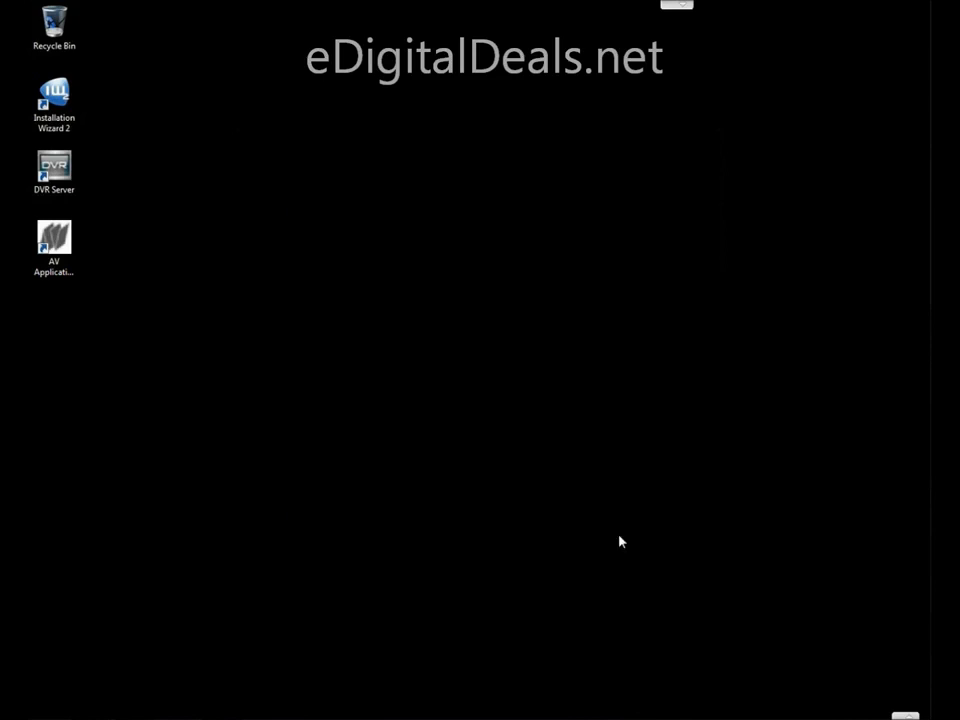